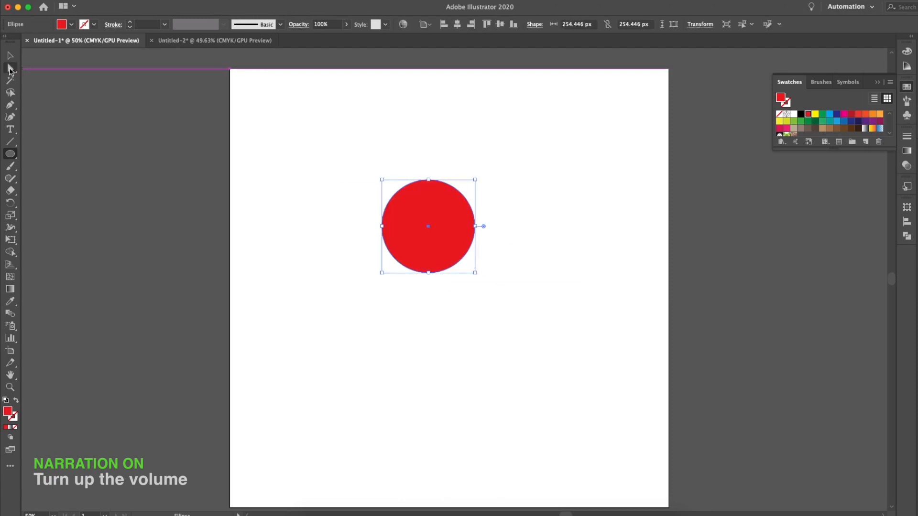
Convert the red circle's bottom anchor point to a sharp corner
click(10, 70)
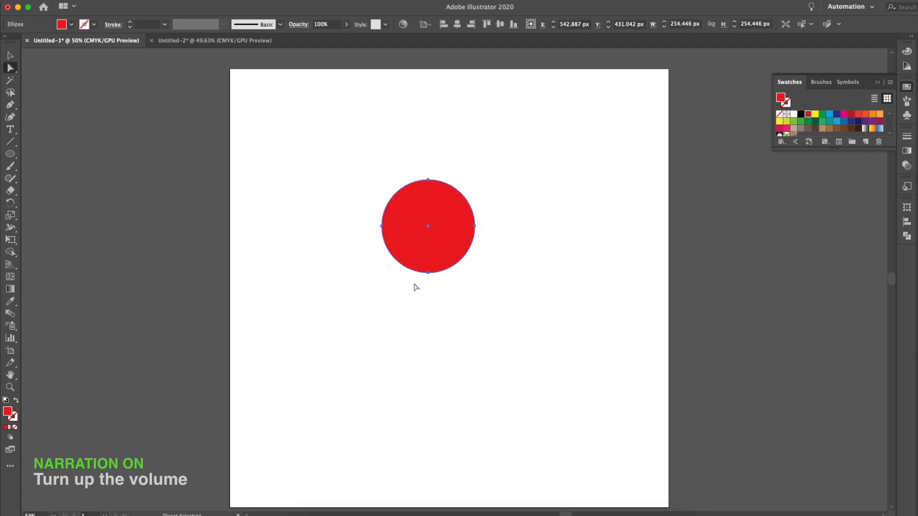
click(427, 273)
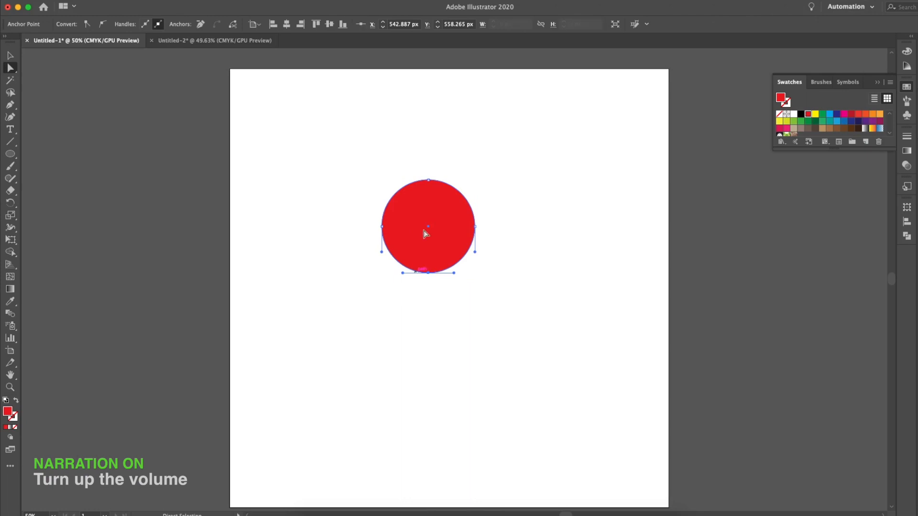
click(86, 24)
Pull the circle's top anchor point down towards the centre and angle both its handles upward to form a heart
click(428, 180)
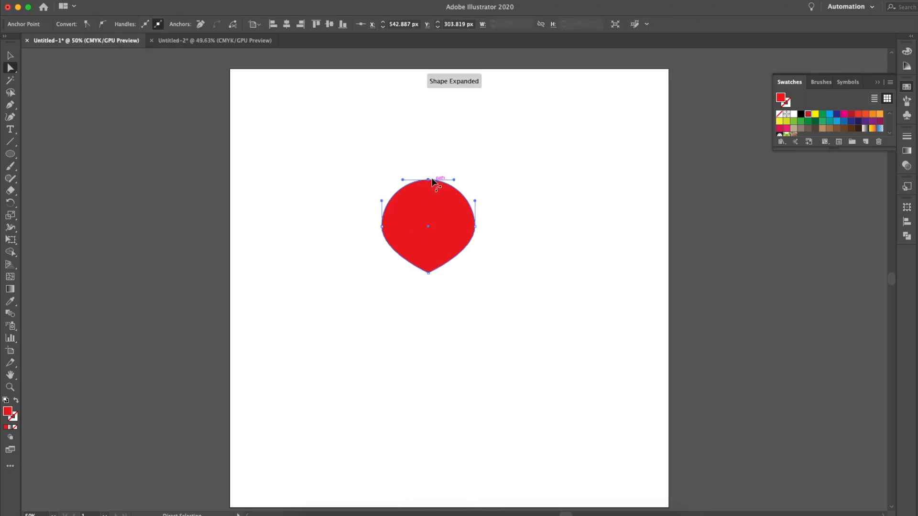
mouse_move(427, 180)
mouse_down()
mouse_move(429, 226)
mouse_move(409, 215)
mouse_move(416, 190)
mouse_up()
drag(453, 226, 443, 190)
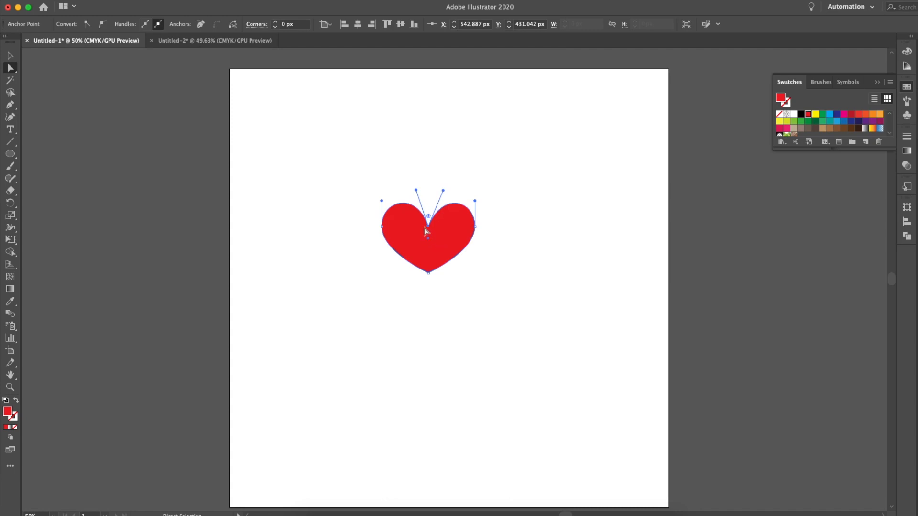
drag(423, 227, 429, 223)
click(362, 149)
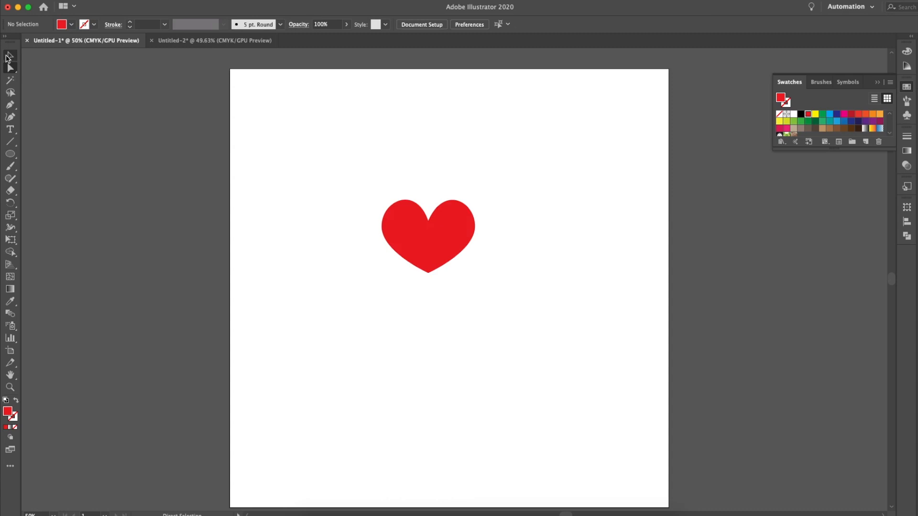
Scale the heart down to about 52 px wide, place it near the artboard's upper-left corner and copy it once alongside
click(8, 56)
drag(365, 174, 482, 304)
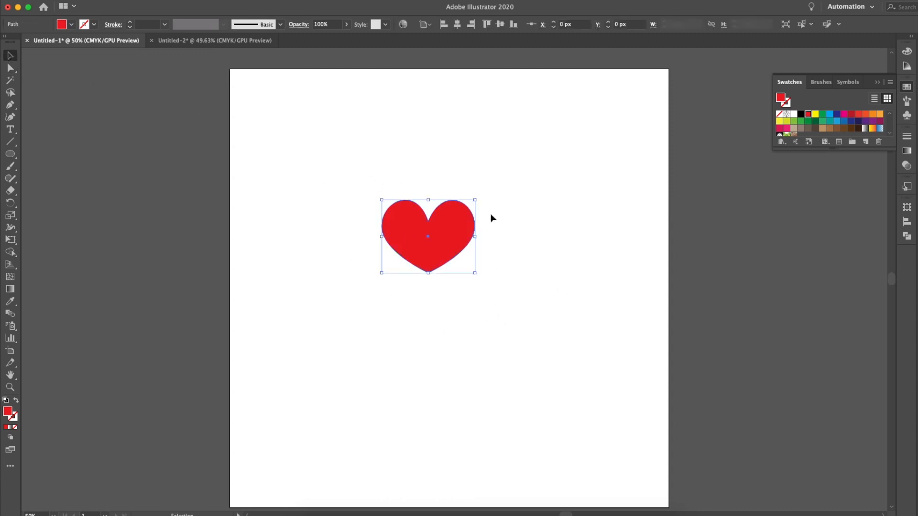
drag(476, 199, 303, 110)
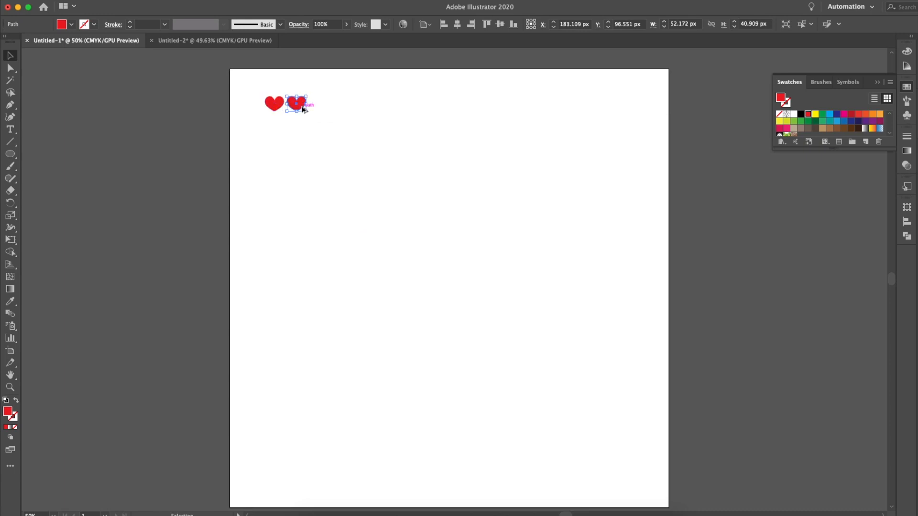
Repeat the copy transformation to build a horizontal row of 13 evenly spaced hearts
key(super+d)
key(super+d)
key(super+d)
key(super+d)
key(super+d)
key(super+d)
key(super+d)
key(super+d)
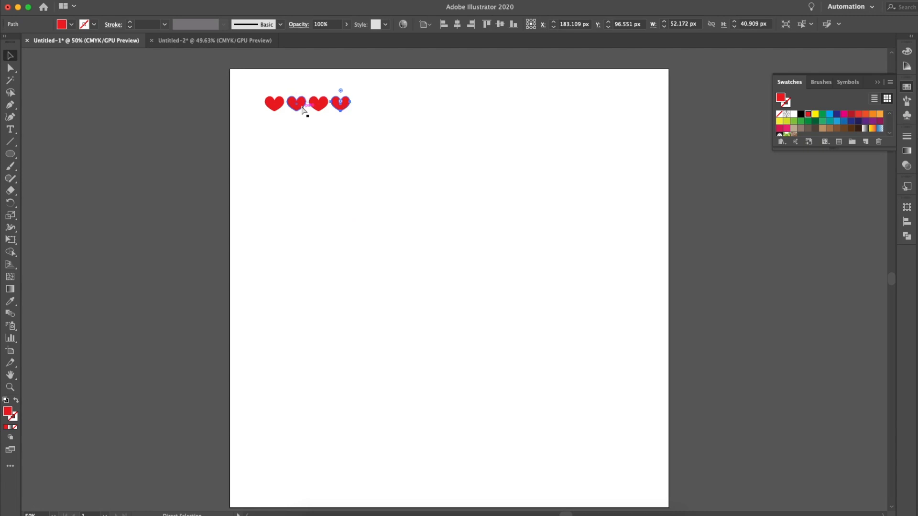
key(super+d)
key(super+d)
key(super+d)
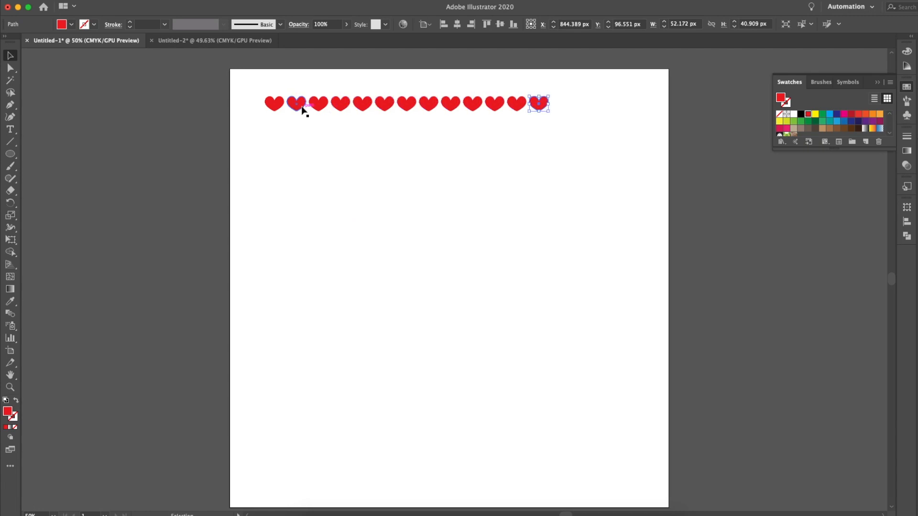
Copy the whole row of hearts directly below, shifted sideways by about half a heart spacing
scroll(255, 96, down, 1)
drag(407, 116, 608, 116)
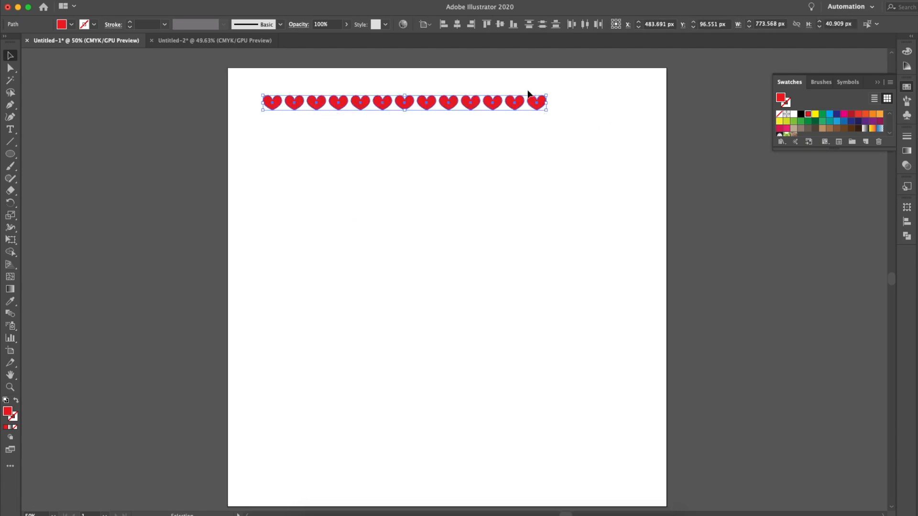
mouse_move(531, 102)
mouse_down()
mouse_move(518, 125)
mouse_move(527, 119)
mouse_up()
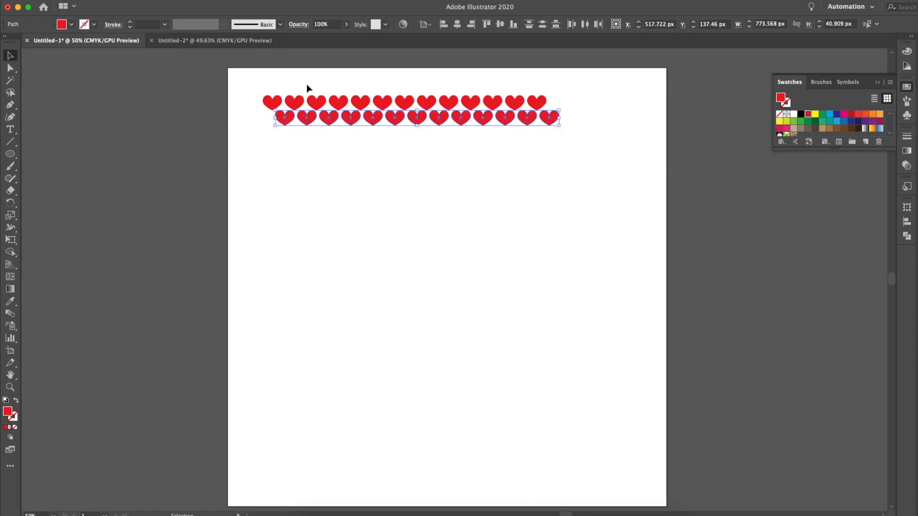
Copy the two staggered rows straight down and repeat the copy once to make six rows of hearts
drag(253, 81, 578, 159)
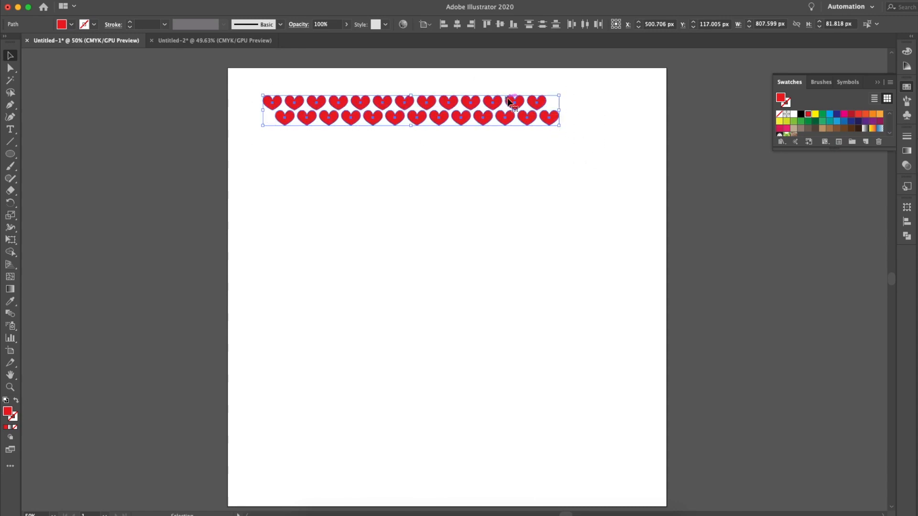
drag(506, 98, 508, 134)
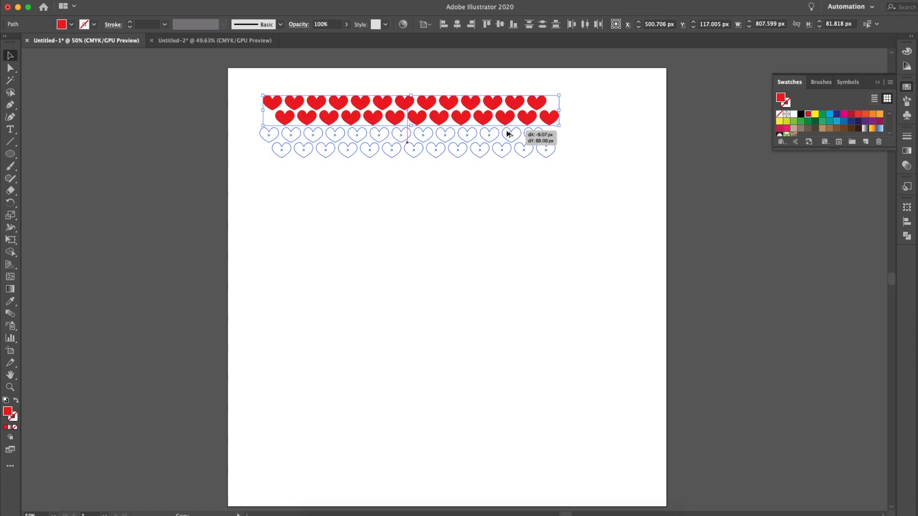
key(shift)
drag(508, 133, 508, 133)
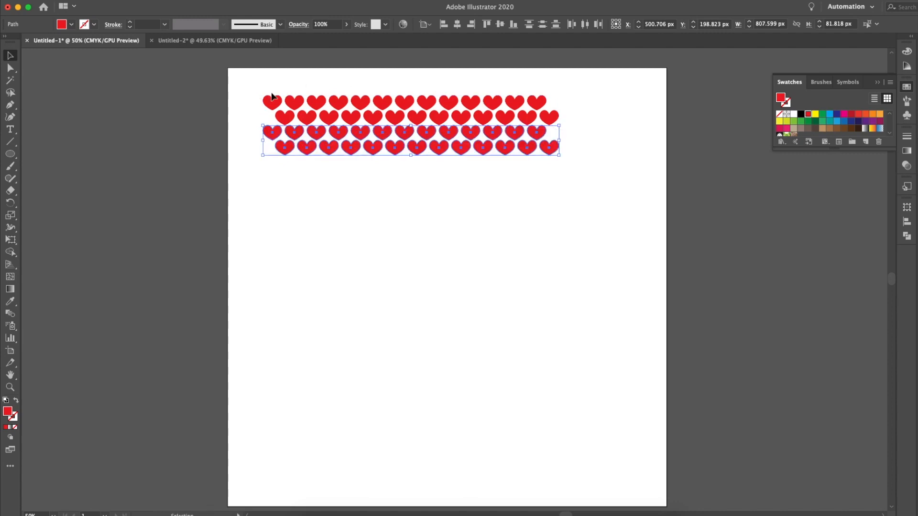
key(super+d)
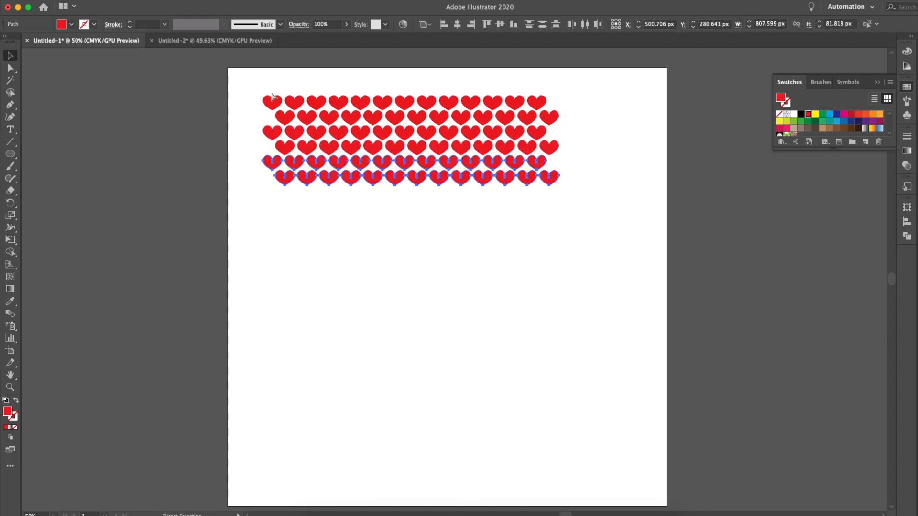
Scale the whole heart pattern to about 1091 px wide and move it closer to the artboard's top edge
drag(242, 79, 525, 212)
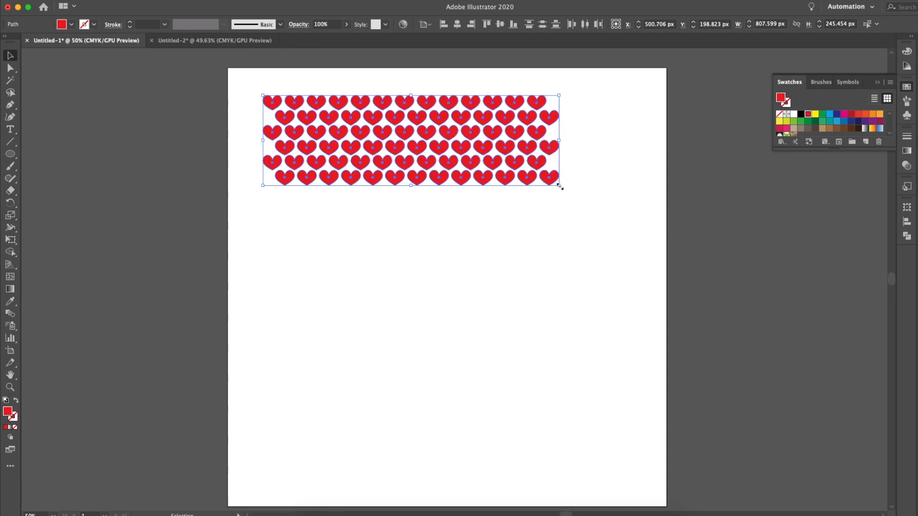
drag(559, 186, 645, 212)
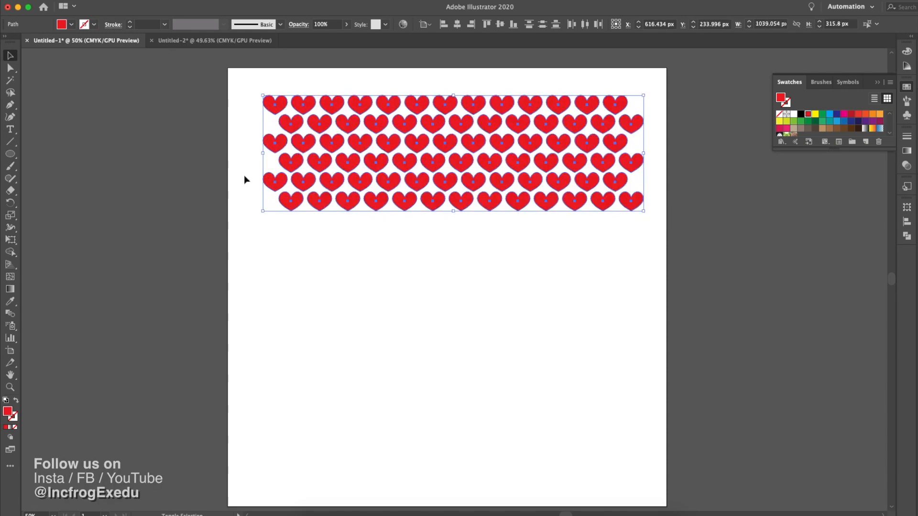
drag(262, 212, 243, 217)
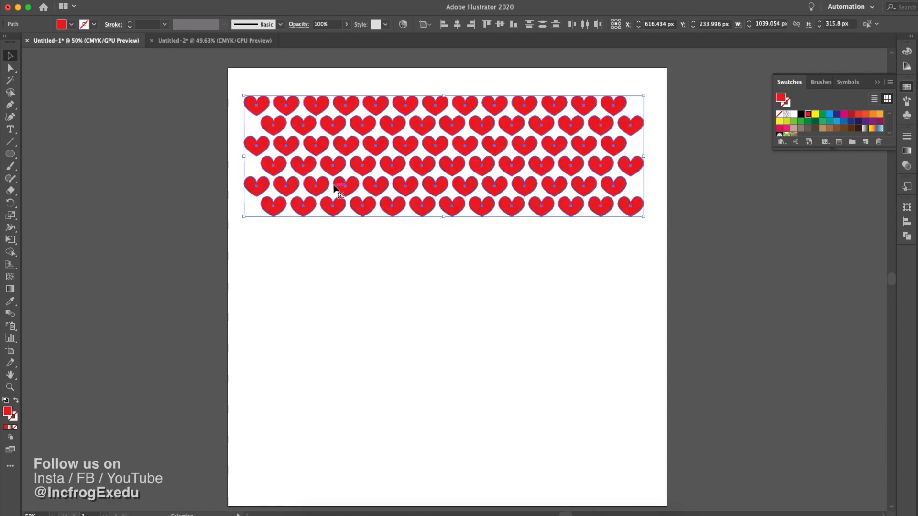
drag(329, 164, 328, 154)
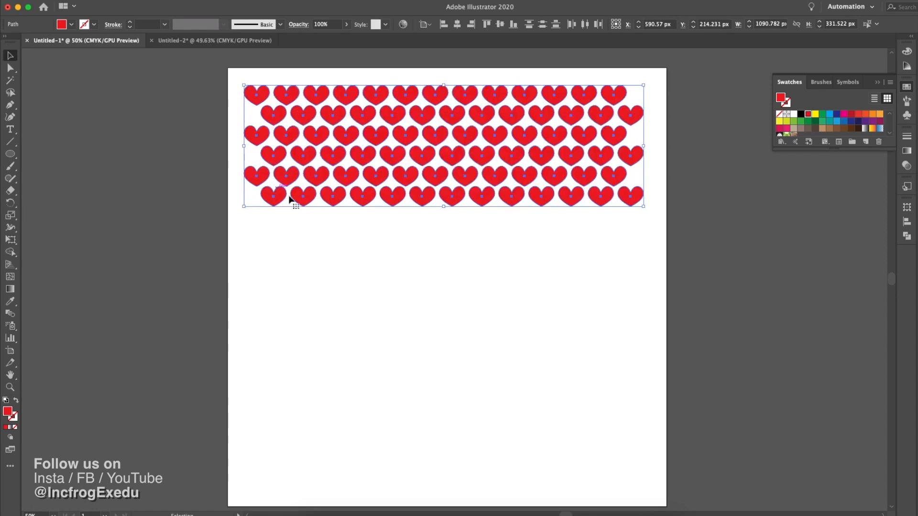
Delete the existing red pattern symbol from the document's symbols
click(906, 117)
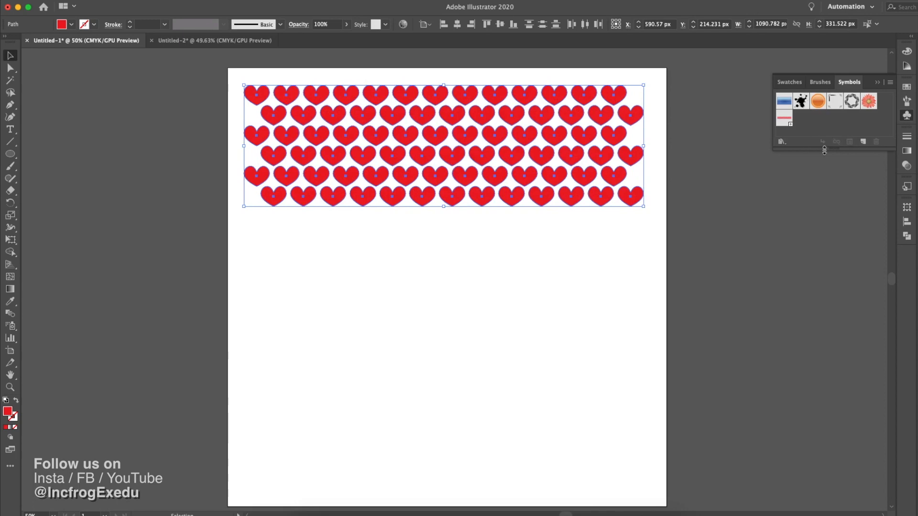
drag(888, 148, 887, 204)
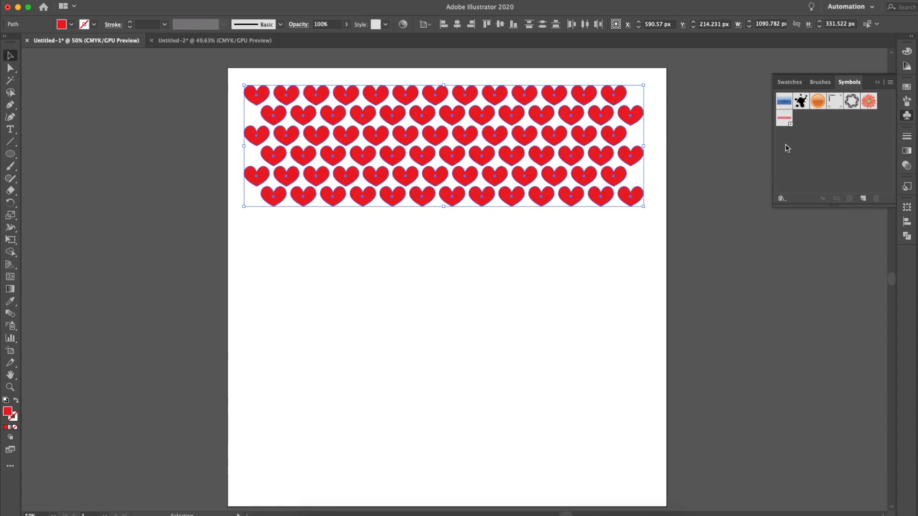
click(863, 199)
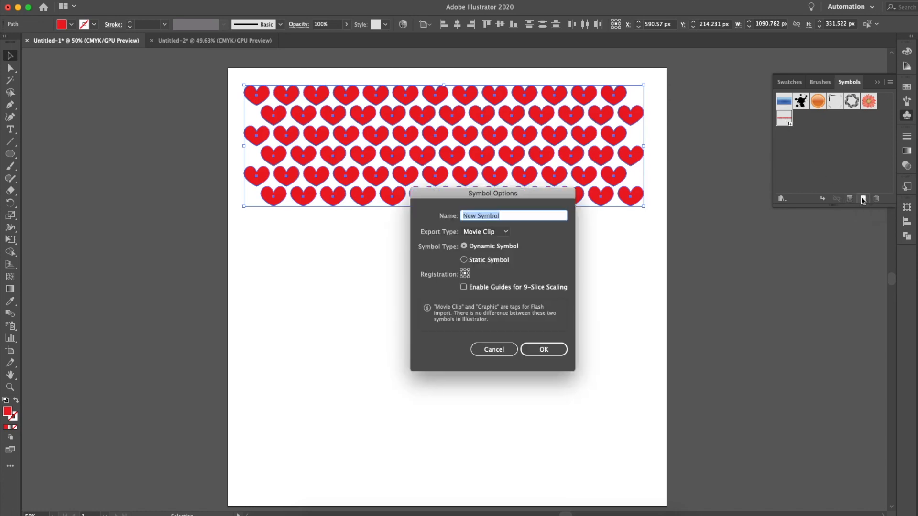
click(511, 352)
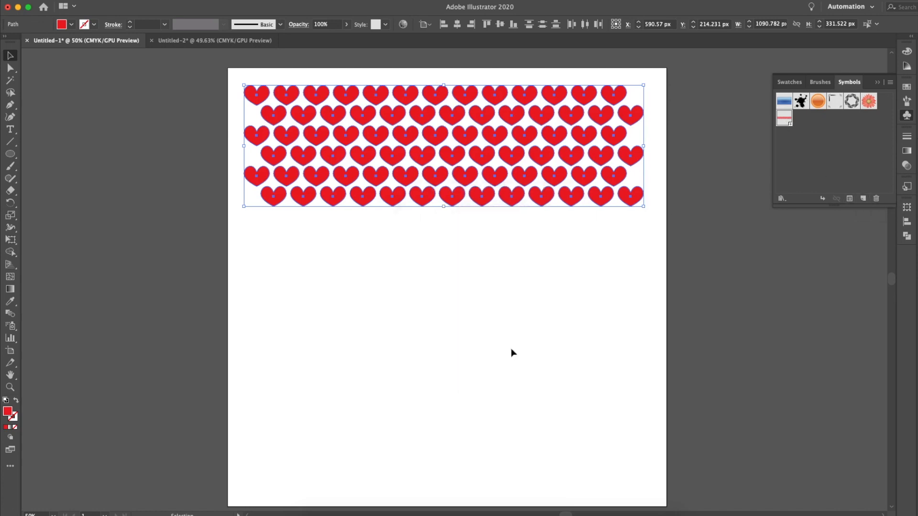
click(875, 198)
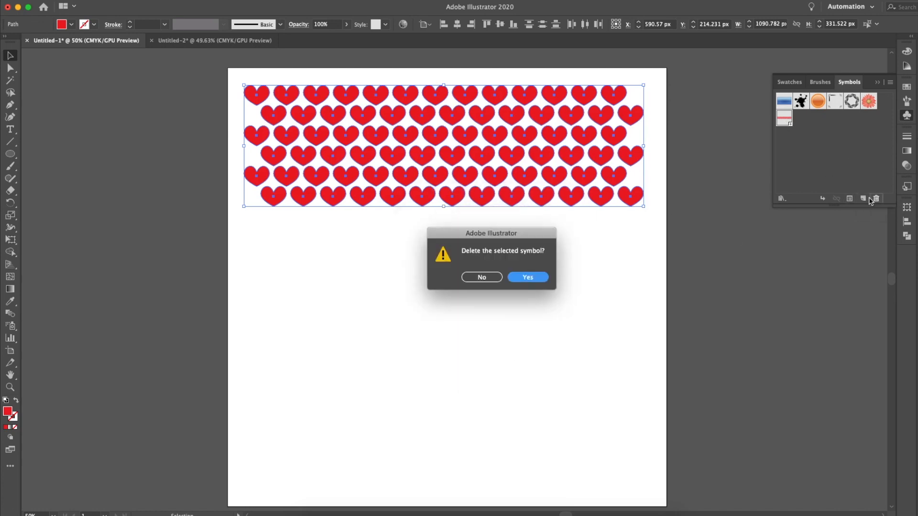
click(526, 278)
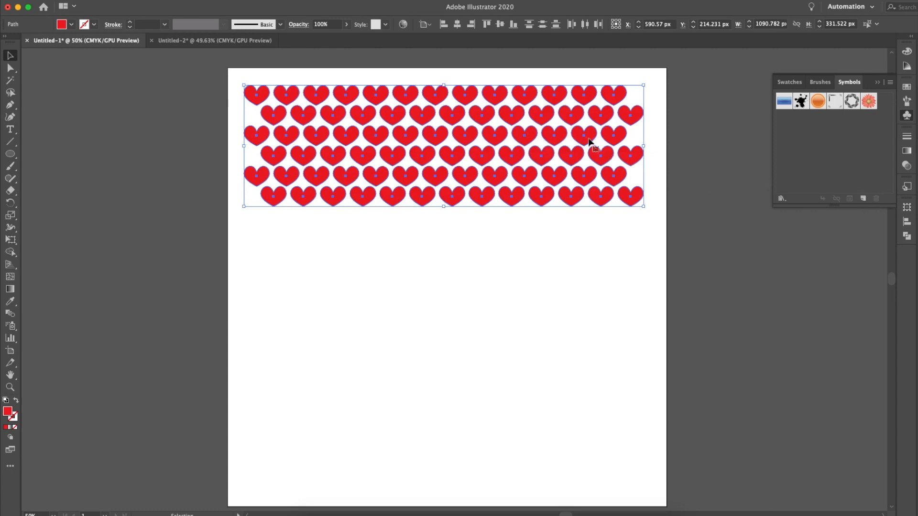
Save the heart pattern as a dynamic symbol named "heart" and delete its instance from the artboard
drag(595, 144, 827, 162)
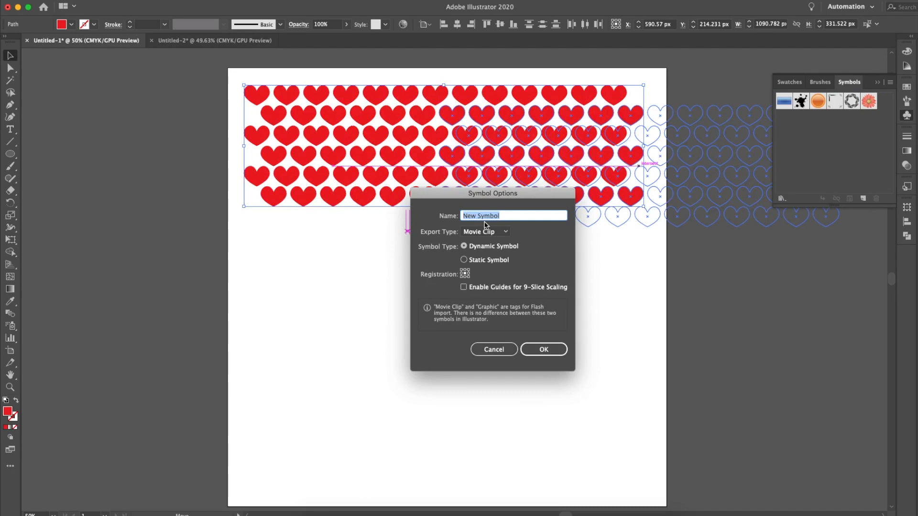
key(BackSpace)
text(heart)
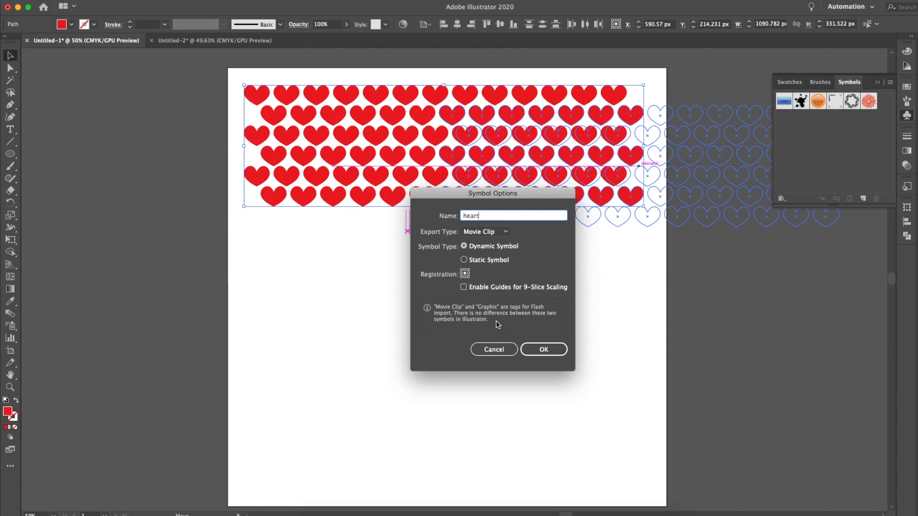
click(541, 351)
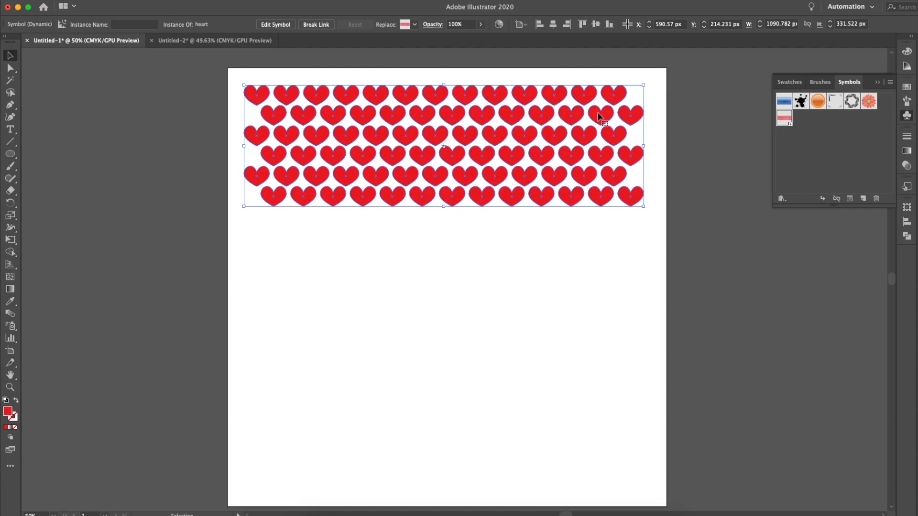
key(Delete)
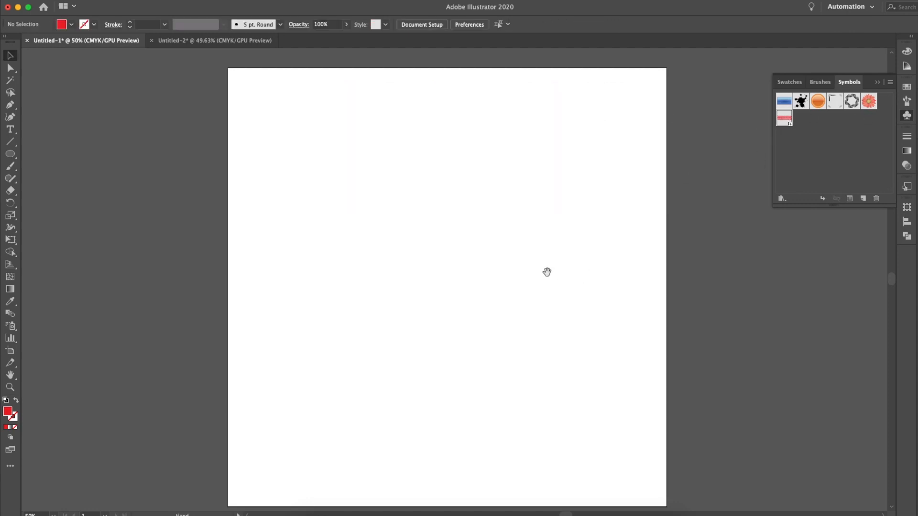
Draw a red circle about 1082 px in diameter outward from the artboard's centre
drag(547, 272, 544, 255)
click(10, 154)
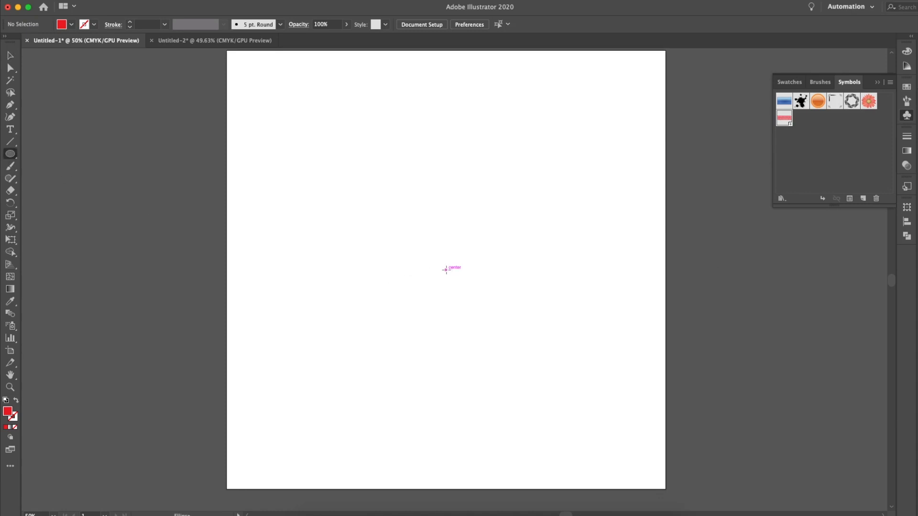
drag(445, 269, 606, 72)
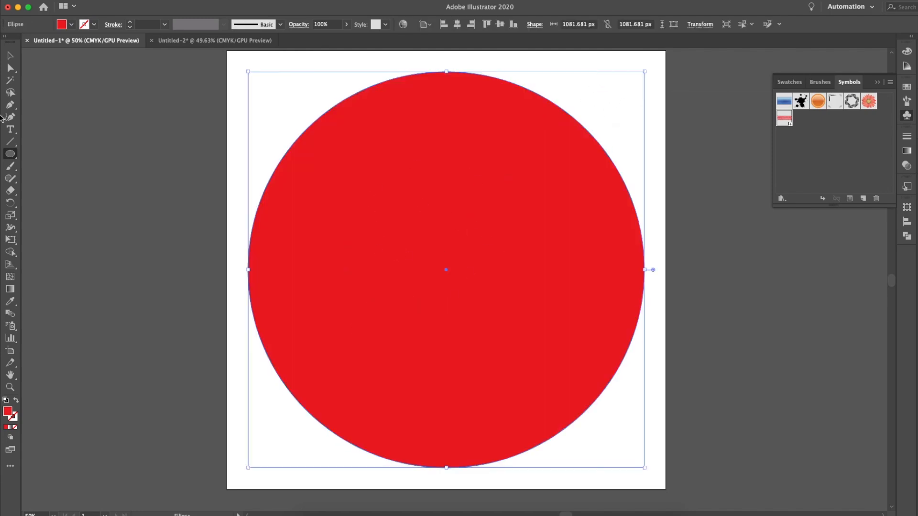
Delete the large circle's left anchor point to leave only its right half
key(v)
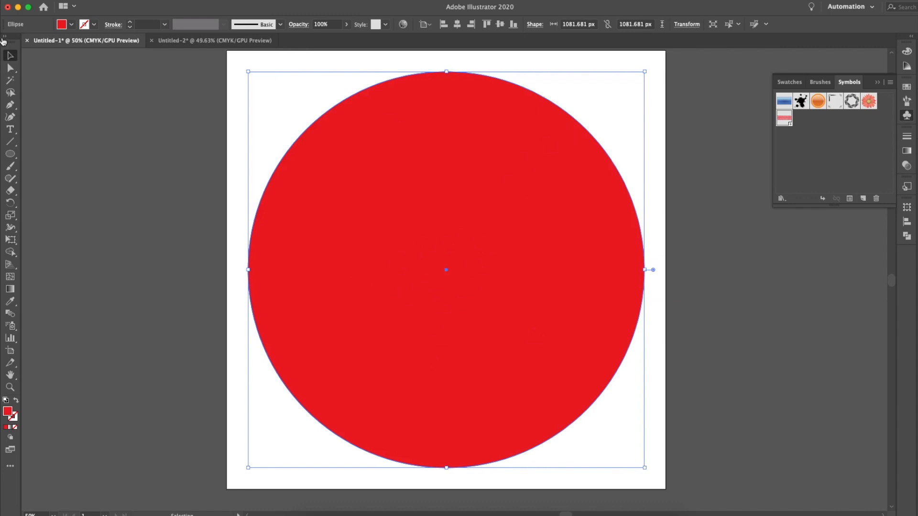
key(a)
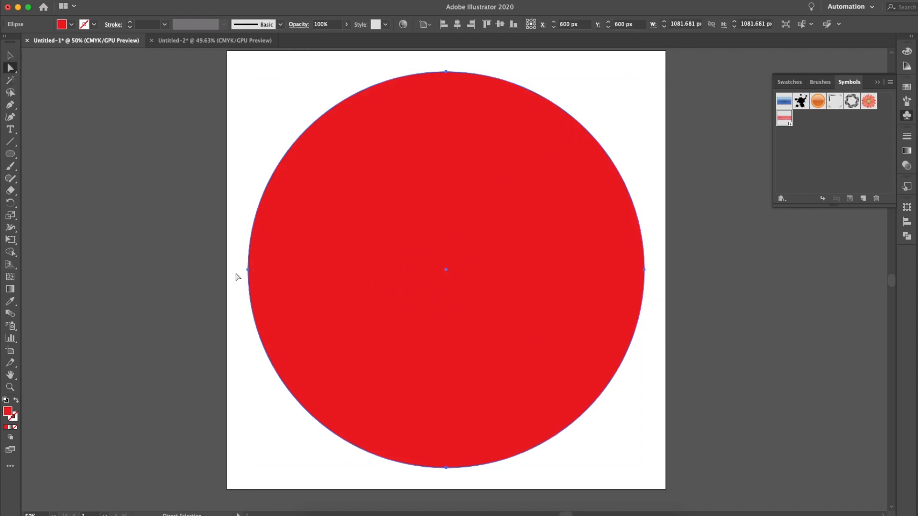
click(247, 269)
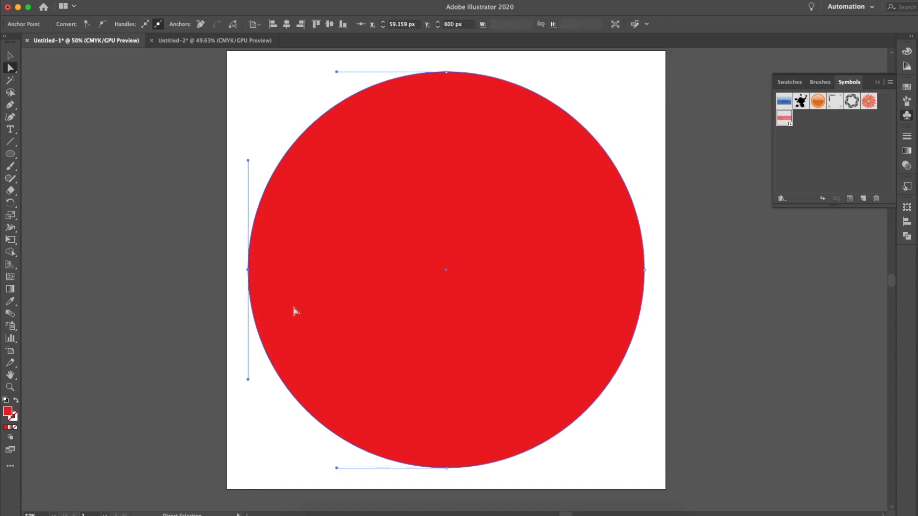
key(Delete)
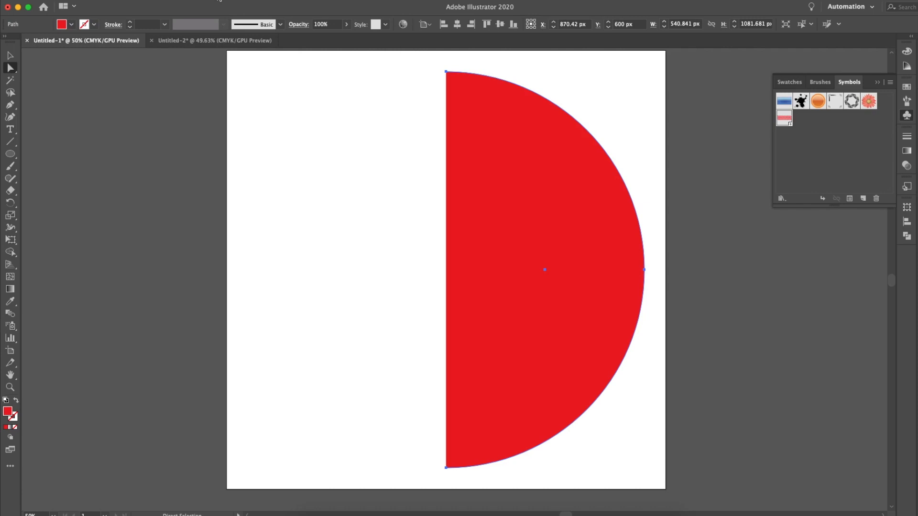
Apply a 3D Revolve effect to the red half circle, 360° around its left edge, with preview on
click(219, 0)
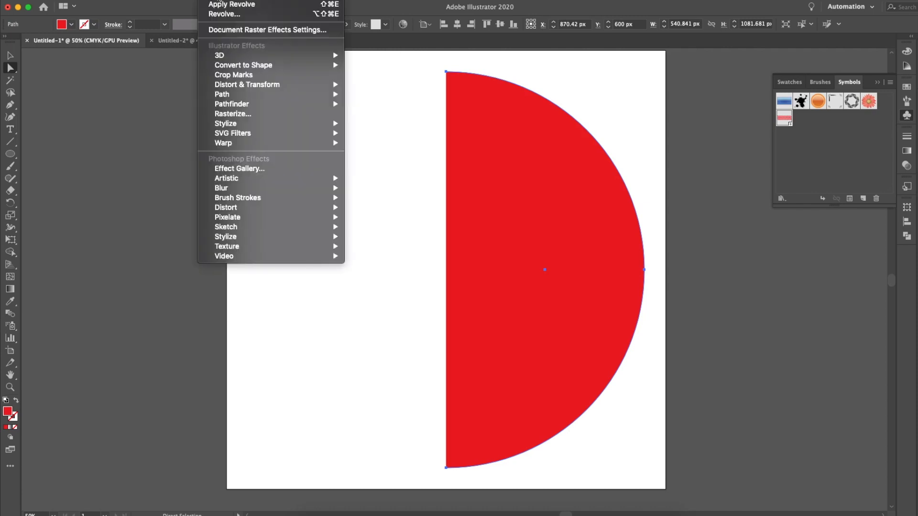
mouse_move(234, 57)
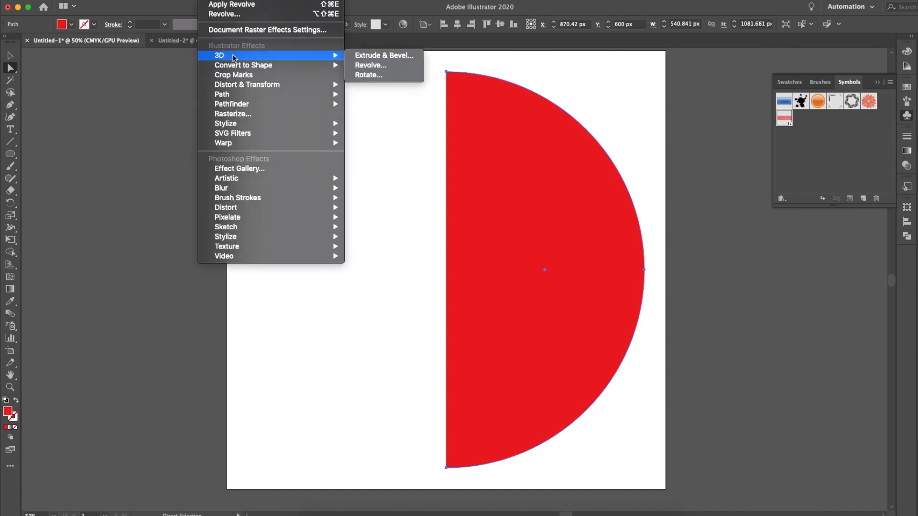
click(394, 66)
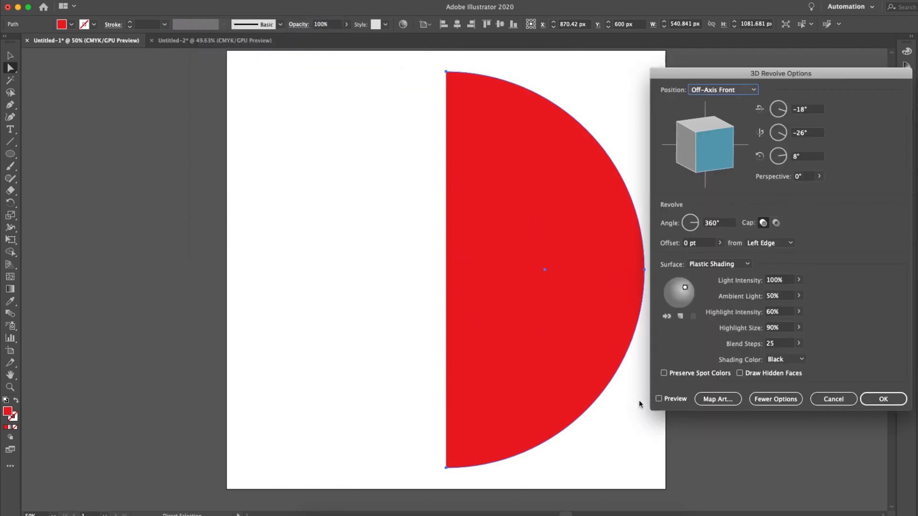
click(659, 399)
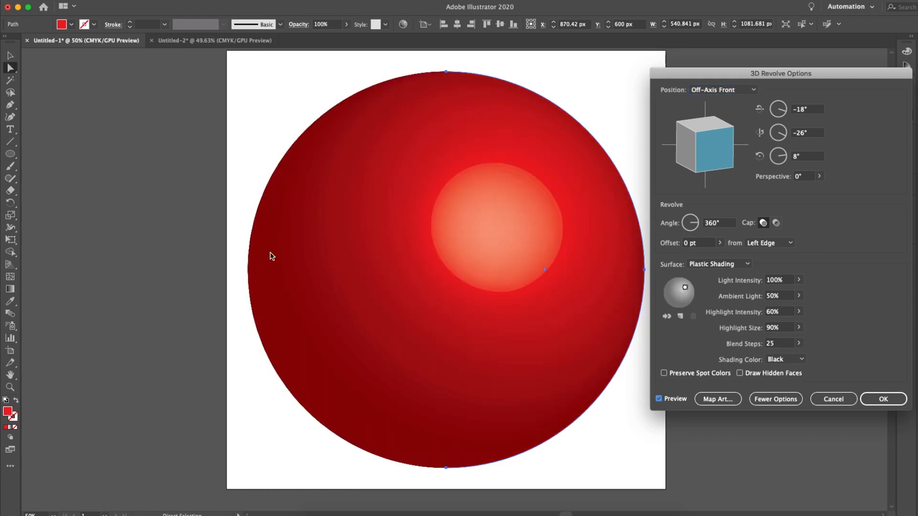
Map the "heart" symbol onto the revolved sphere's surface
click(711, 400)
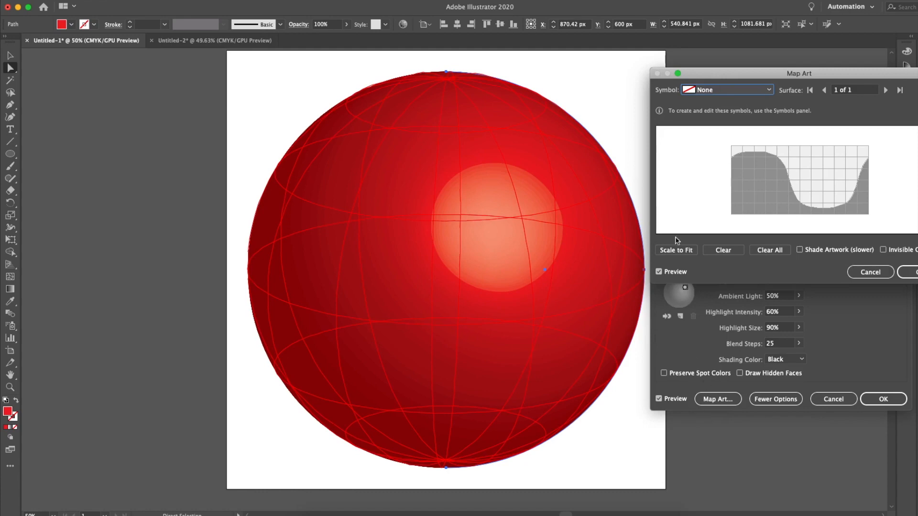
click(712, 91)
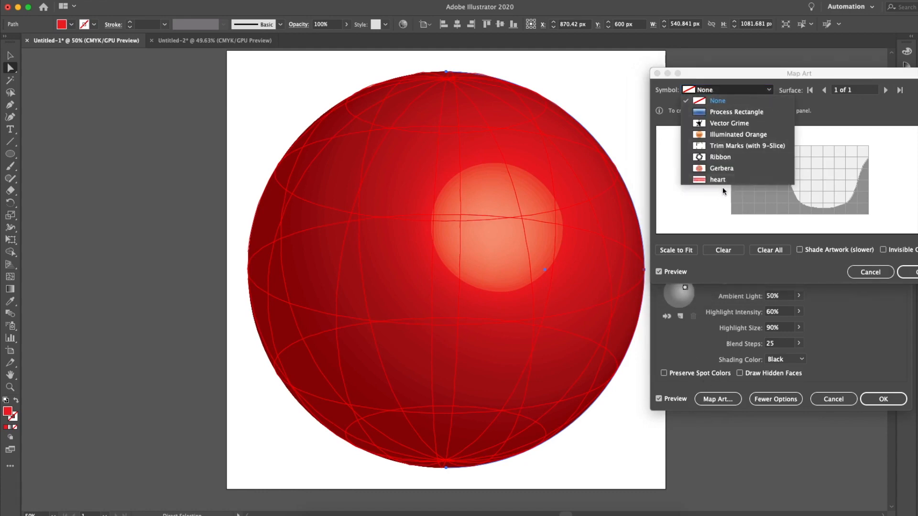
click(704, 180)
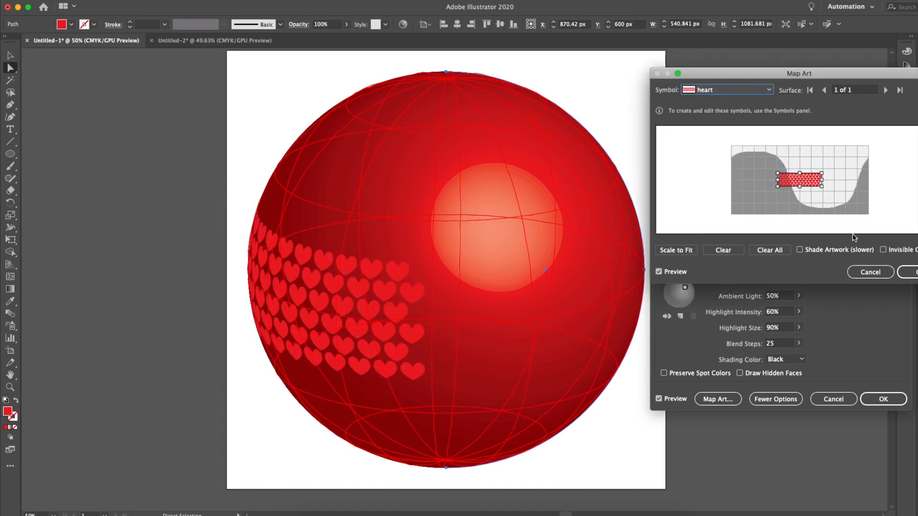
Enlarge the mapped heart artwork and position it across the upper part of the sphere's surface
drag(822, 175, 867, 155)
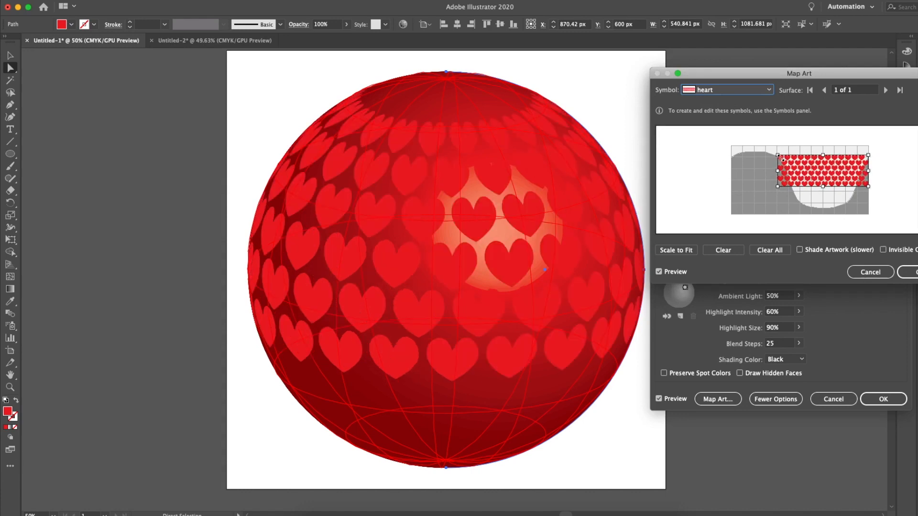
mouse_move(780, 158)
mouse_down()
mouse_move(730, 149)
mouse_move(780, 154)
mouse_up()
drag(729, 183, 769, 172)
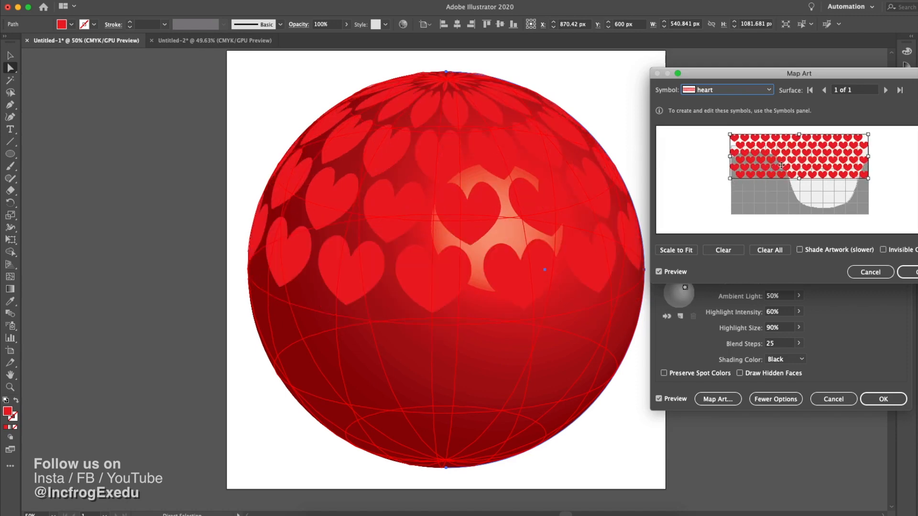
drag(781, 160, 782, 165)
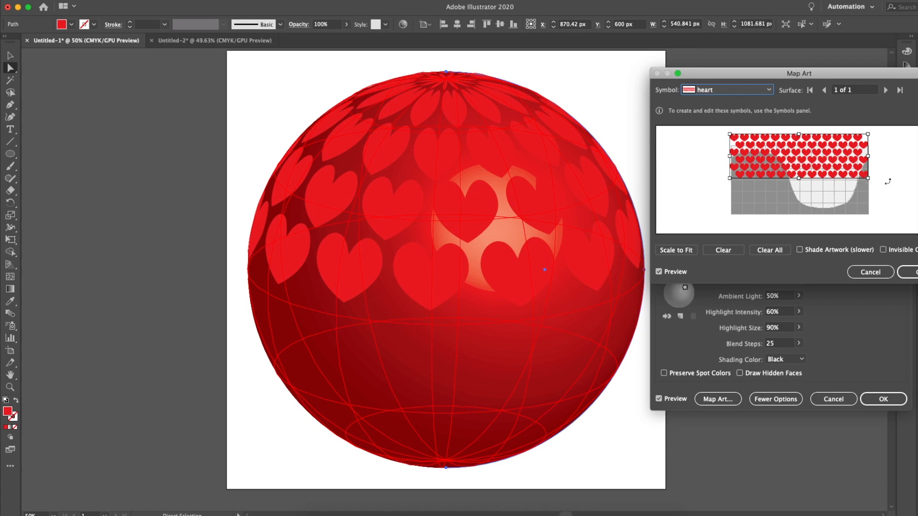
drag(869, 178, 799, 160)
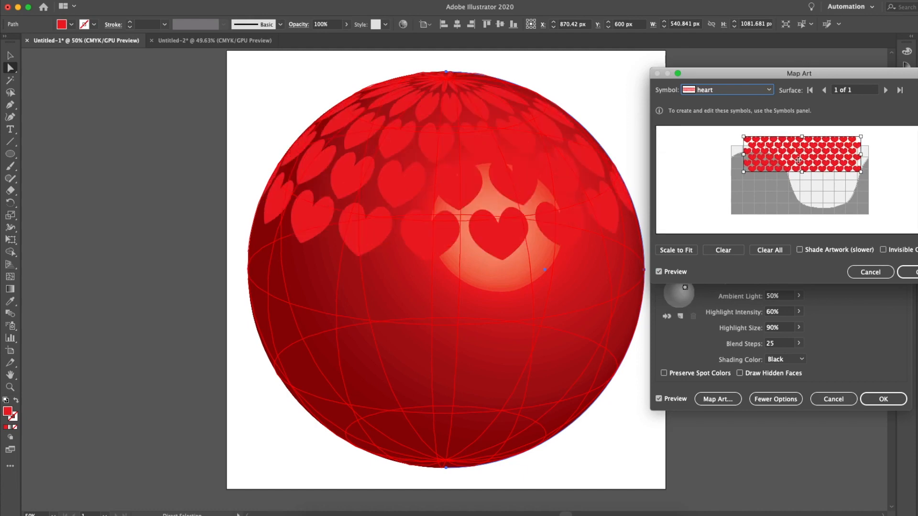
click(910, 271)
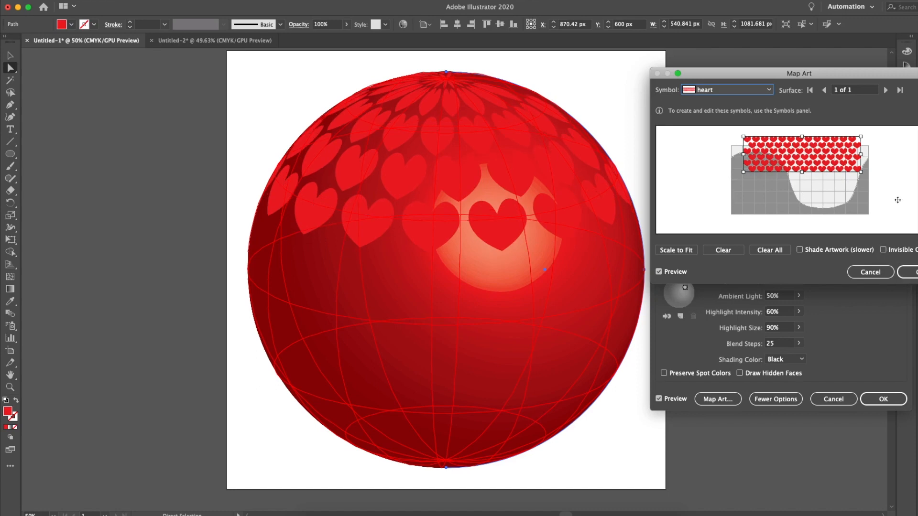
Make the sphere's geometry invisible, refit the heart artwork over the upper visible surface, and accept the mapping and revolve
drag(788, 77, 652, 74)
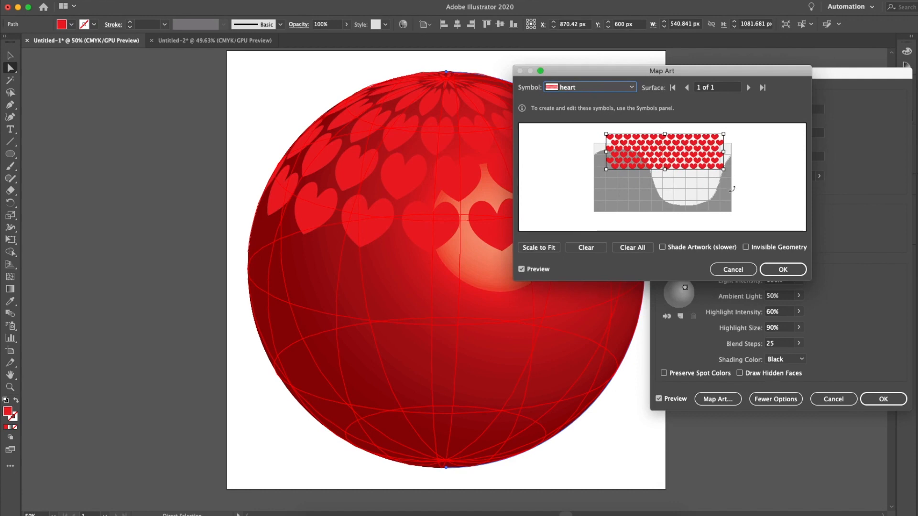
click(746, 247)
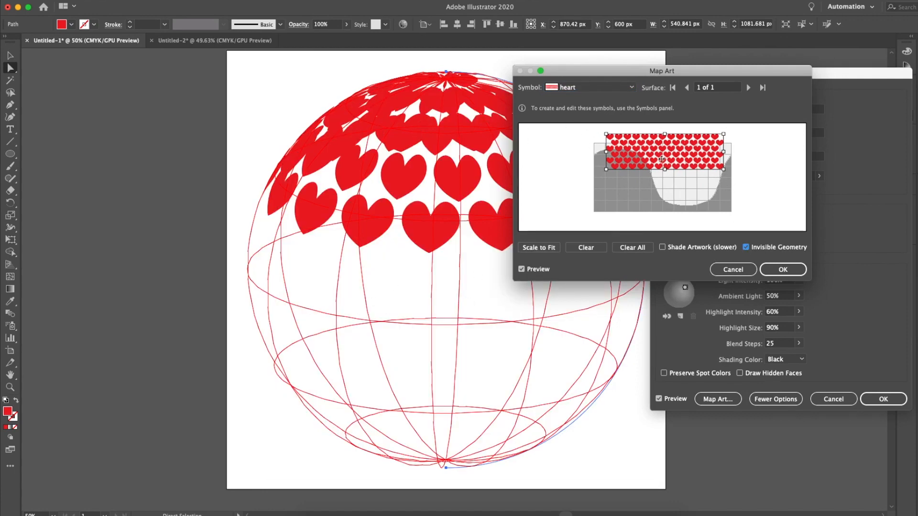
drag(662, 159, 680, 177)
drag(613, 192, 637, 182)
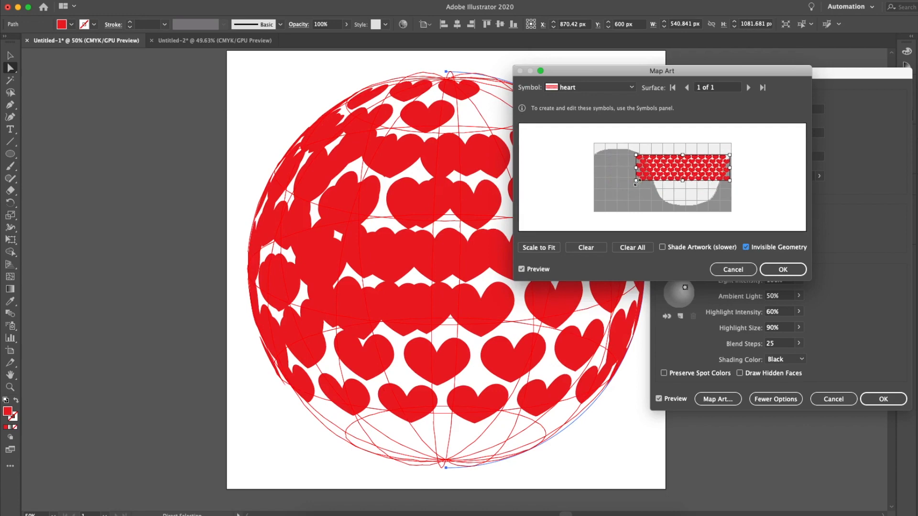
drag(707, 168, 717, 159)
drag(617, 73, 680, 267)
drag(766, 350, 768, 349)
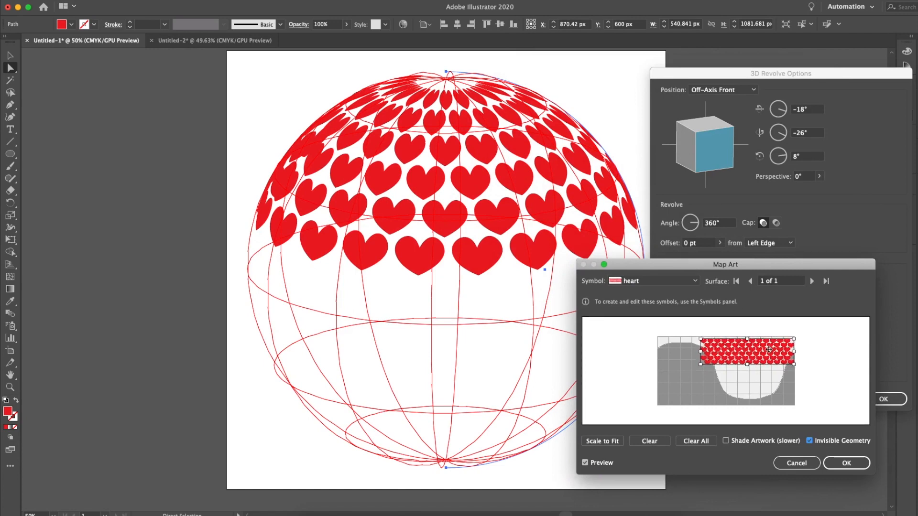
click(846, 463)
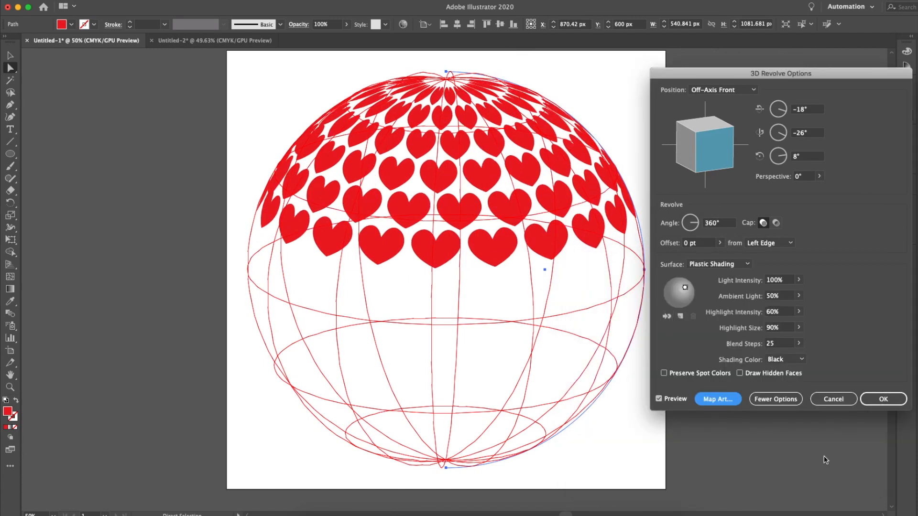
click(881, 401)
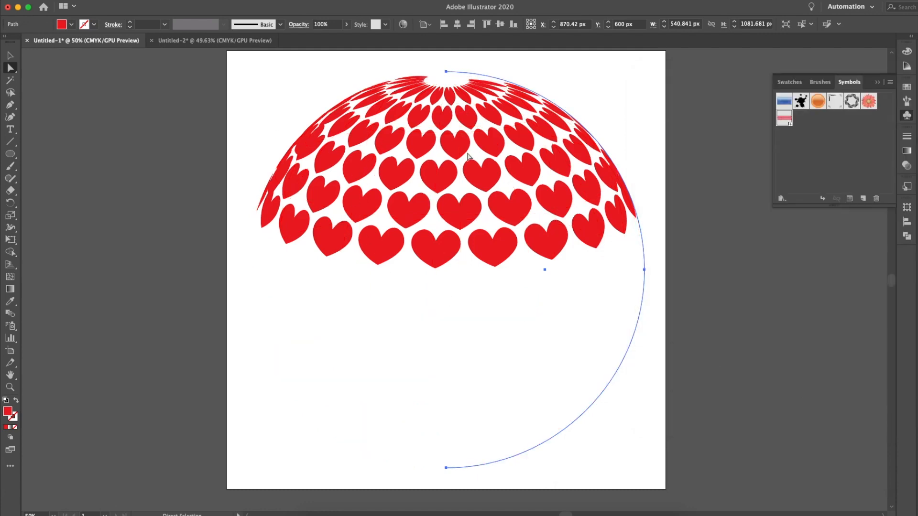
Expand the appearance of the revolved heart sphere and ungroup the result
click(126, 0)
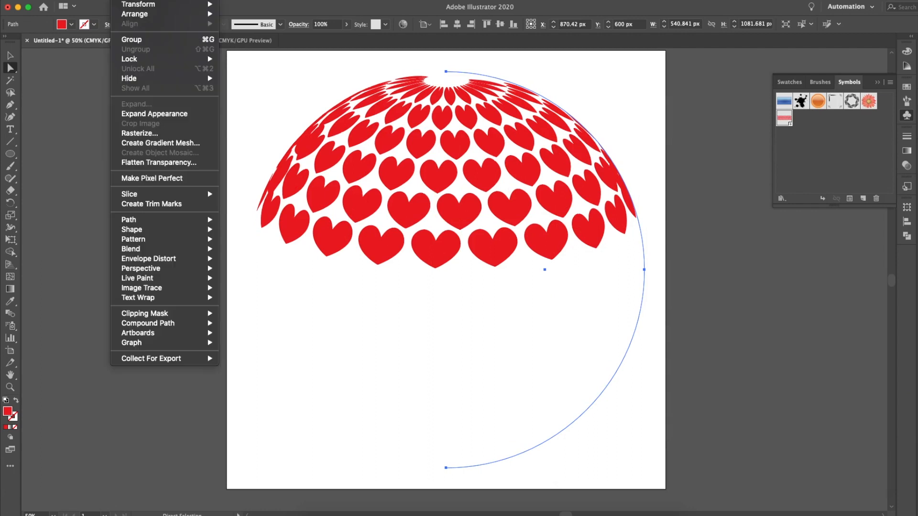
click(180, 117)
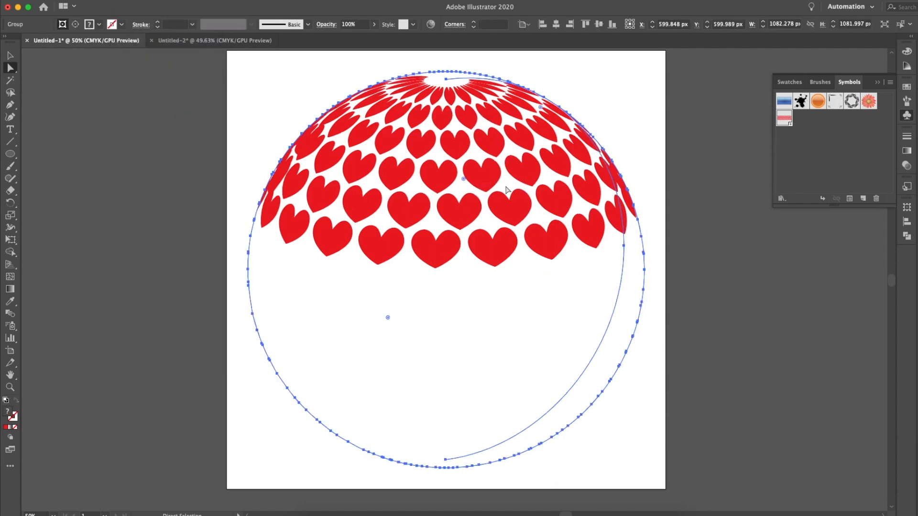
right_click(445, 130)
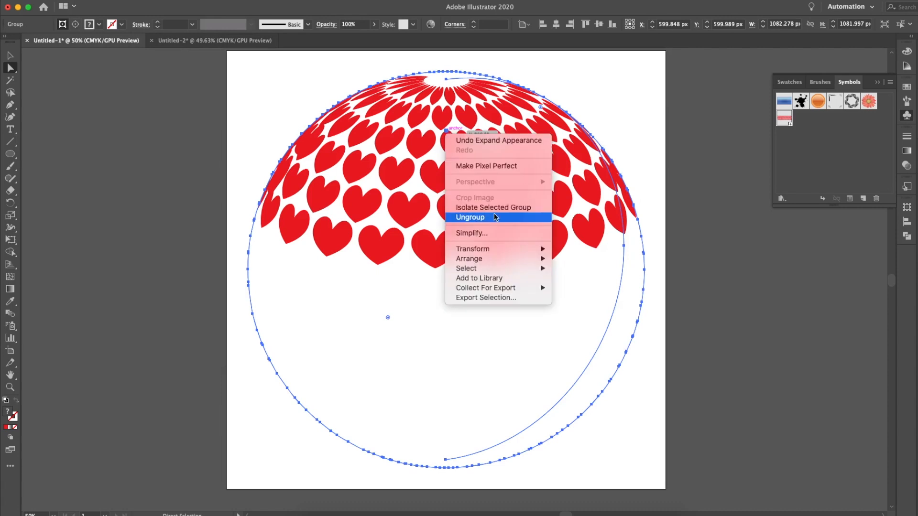
click(484, 218)
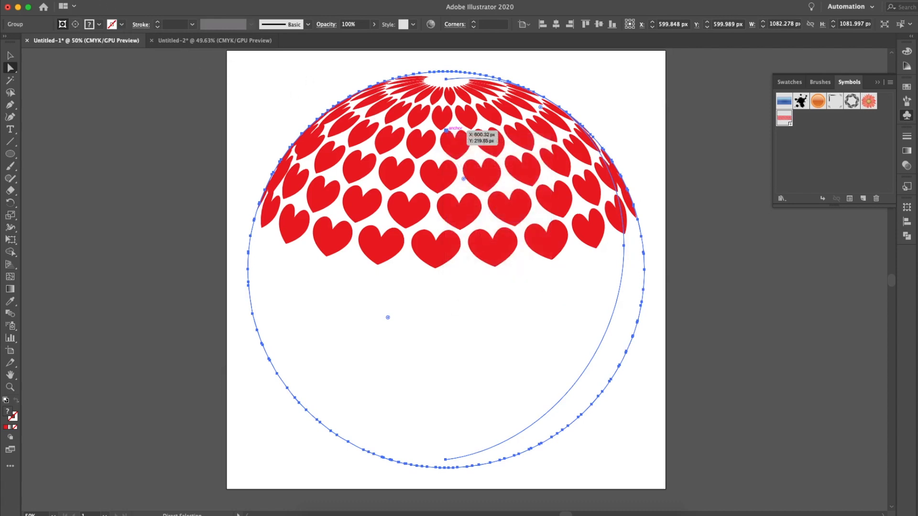
Try to delete the leftover sphere outline with Direct Selection, undoing the accidental distortion of the circle
click(123, 0)
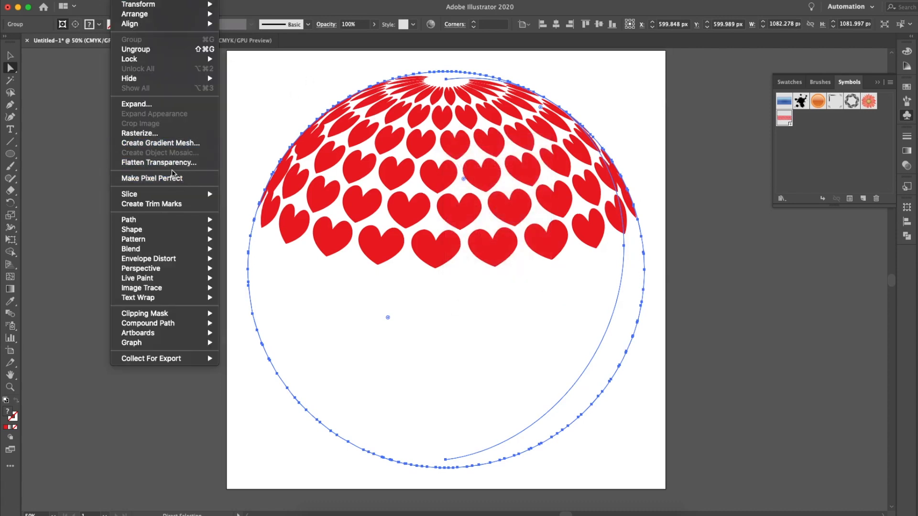
mouse_move(173, 218)
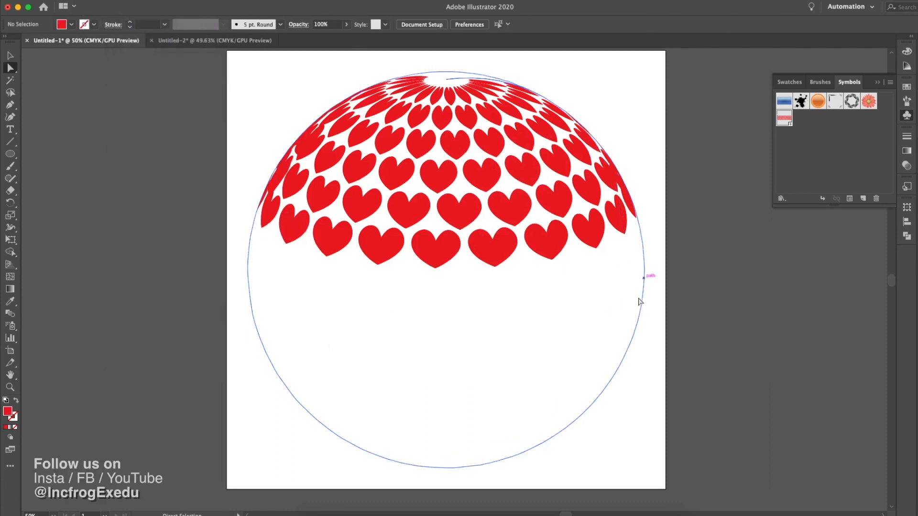
drag(563, 308, 656, 353)
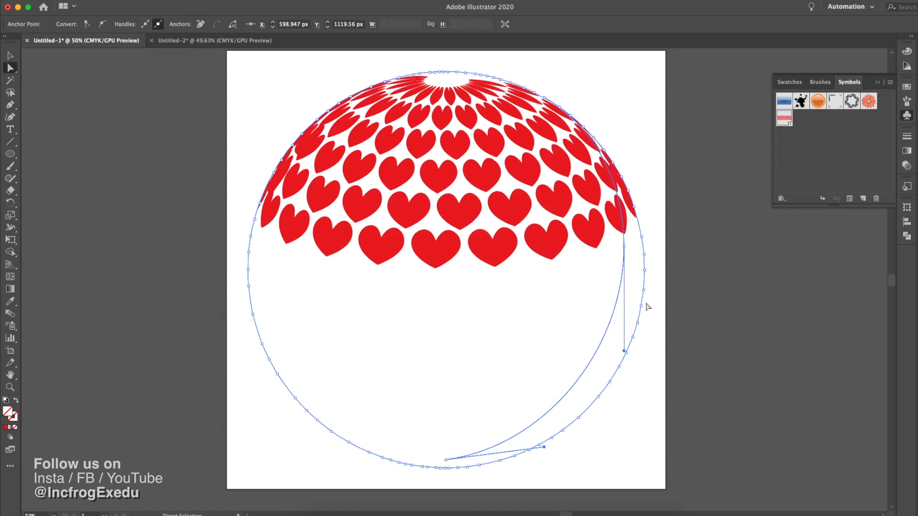
key(Delete)
drag(643, 302, 643, 296)
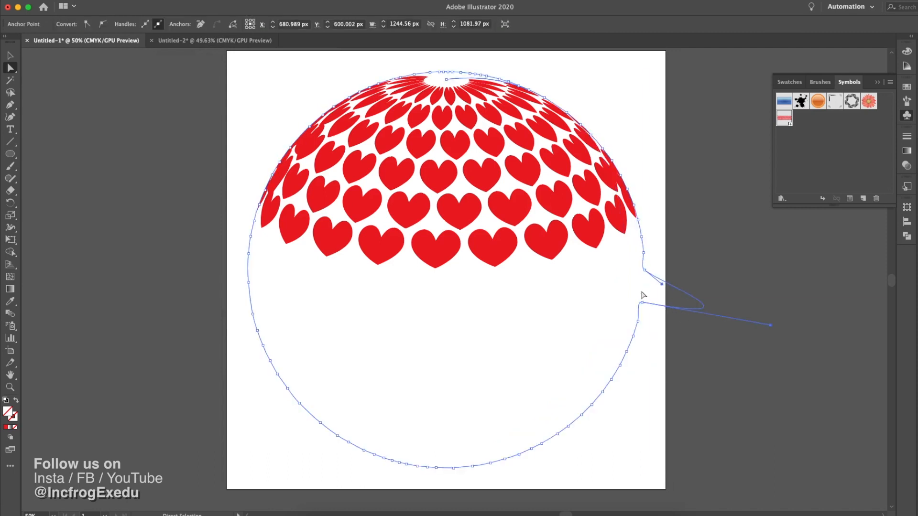
key(super+z)
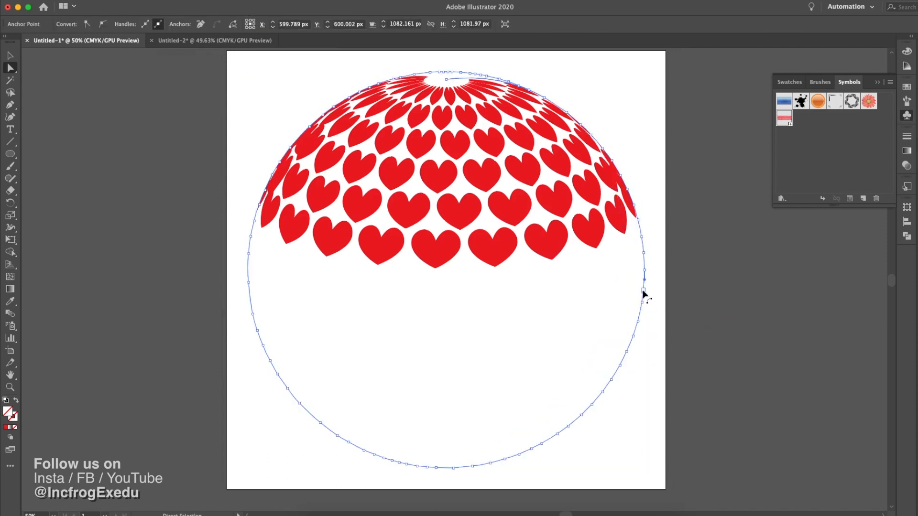
click(648, 298)
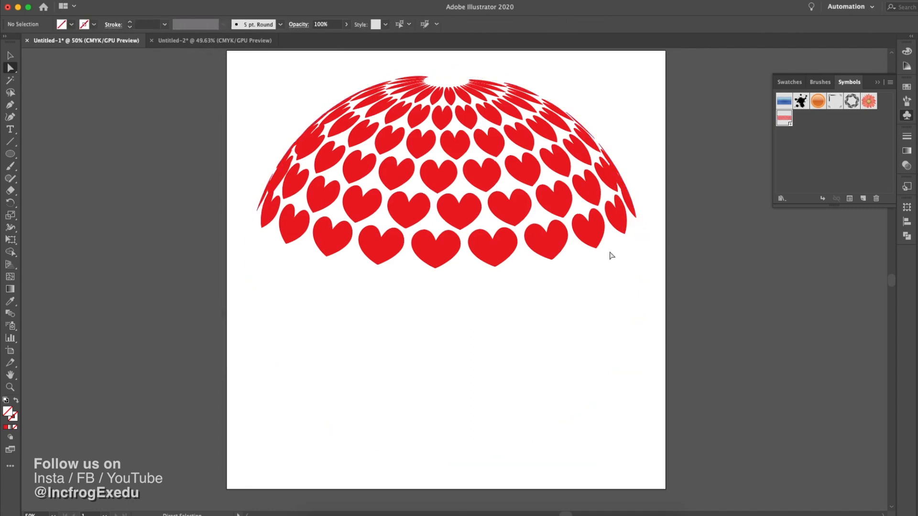
click(596, 237)
click(559, 317)
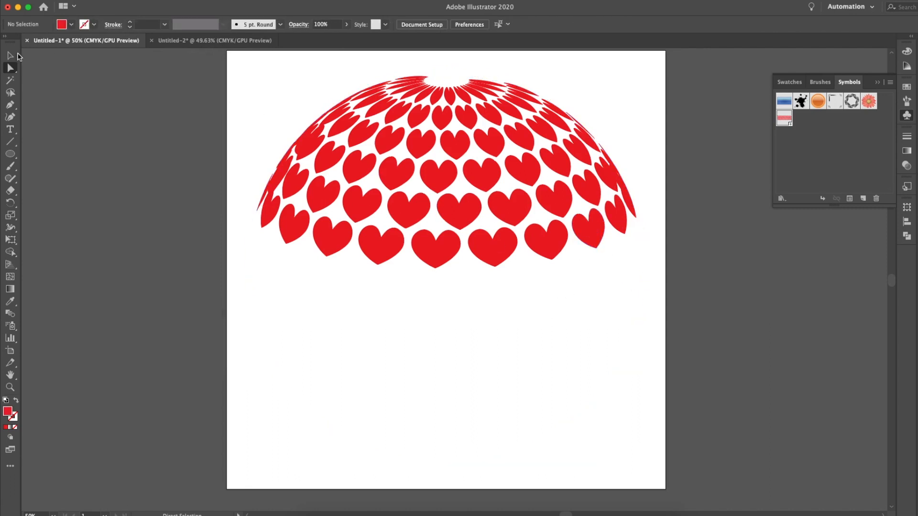
Ungroup the expanded heart artwork and move its clip group slightly down and left on the artboard
click(12, 56)
click(426, 149)
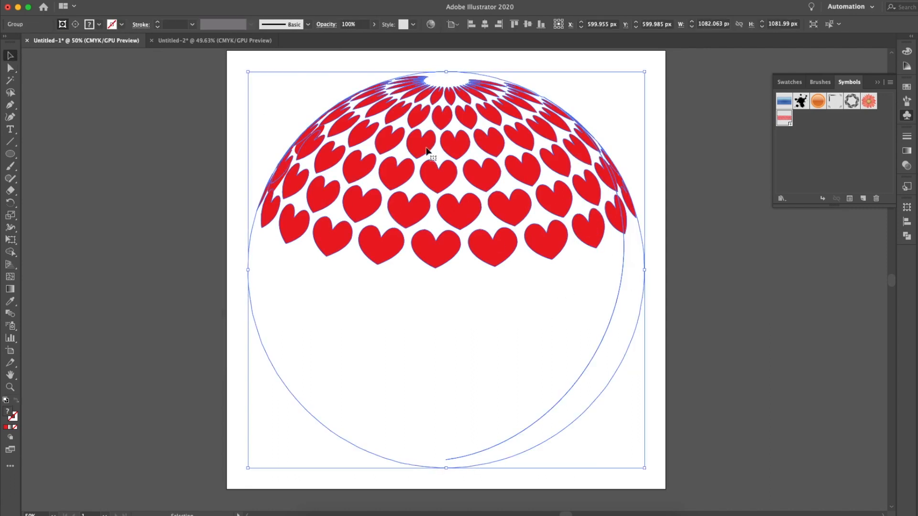
right_click(627, 217)
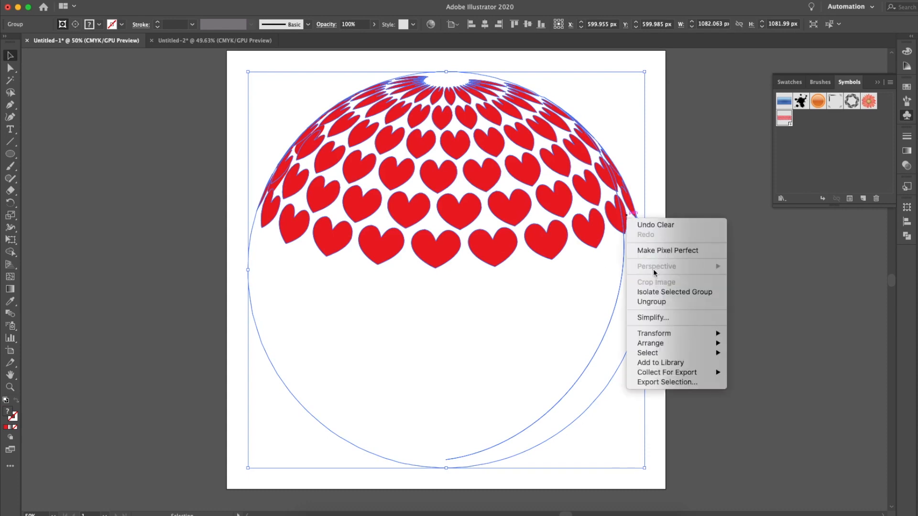
click(664, 306)
drag(614, 287, 586, 316)
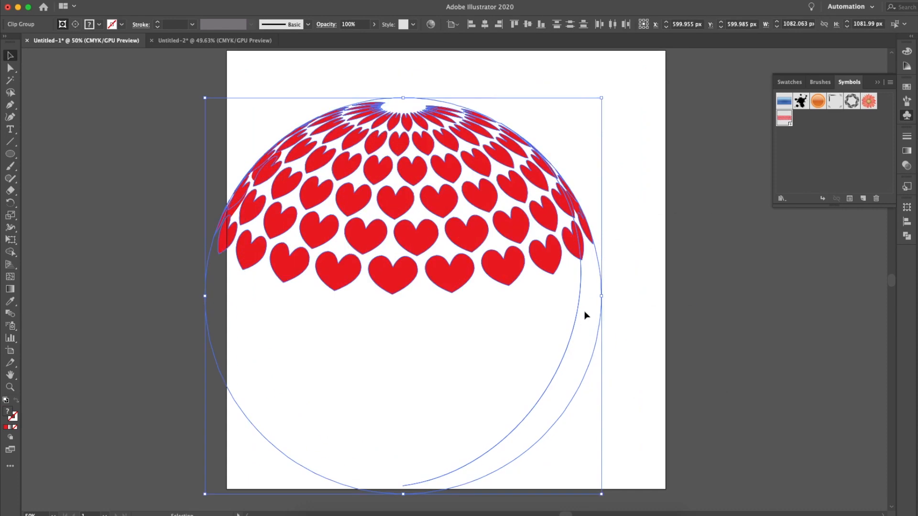
drag(576, 255, 601, 242)
Release the heart artwork's clipping mask and delete the leftover circular outline
right_click(601, 242)
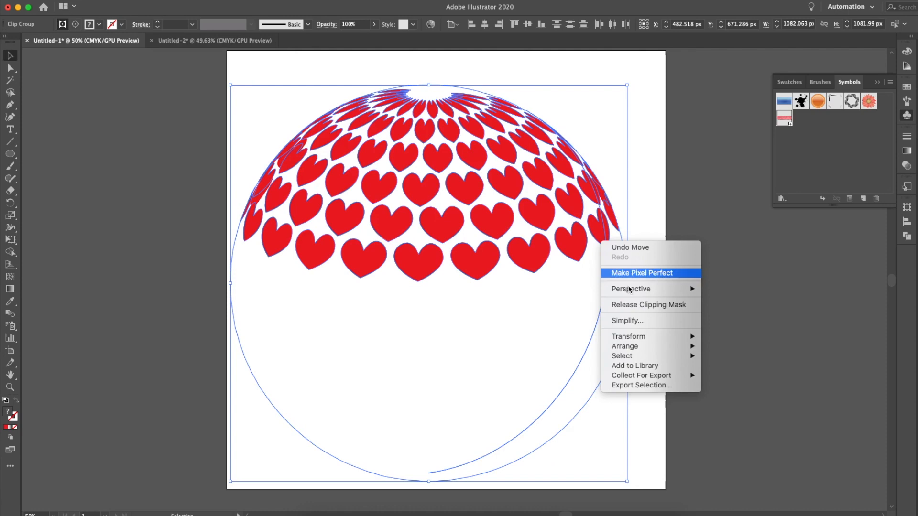
click(652, 306)
click(669, 306)
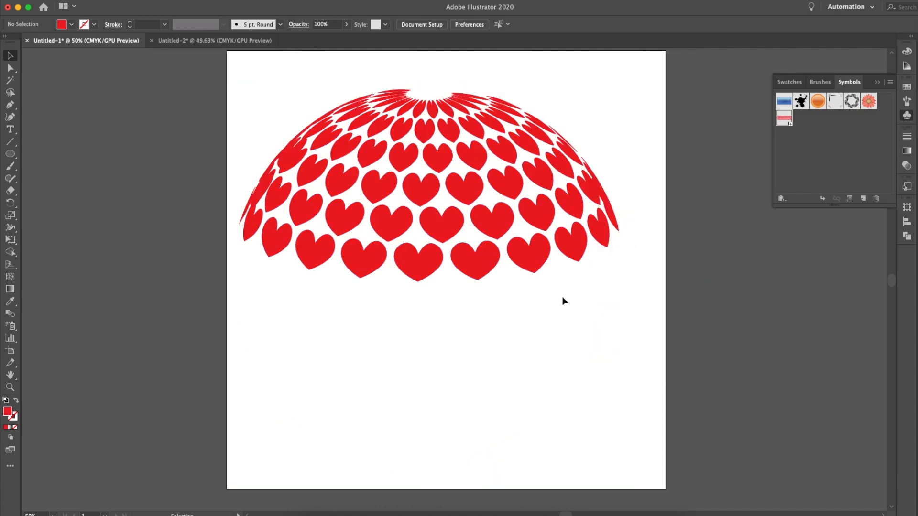
click(610, 299)
drag(604, 300, 686, 308)
key(Delete)
Select all the dome's hearts, scale them down, and tilt the dome counterclockwise to about 578 px wide
drag(238, 77, 625, 317)
drag(620, 90, 425, 127)
drag(390, 170, 419, 135)
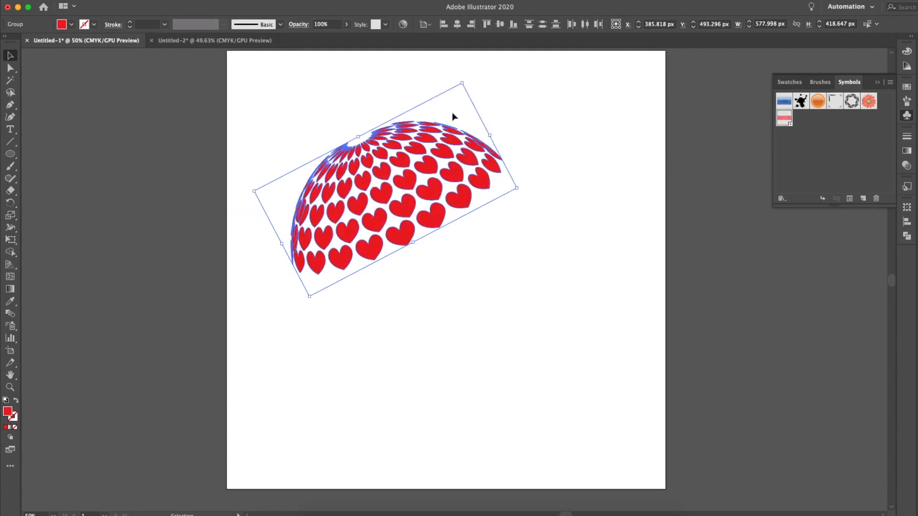
Move the heart dome toward the artboard's horizontal centre, scale it down to about 480 px wide, and deselect it
drag(404, 174, 462, 177)
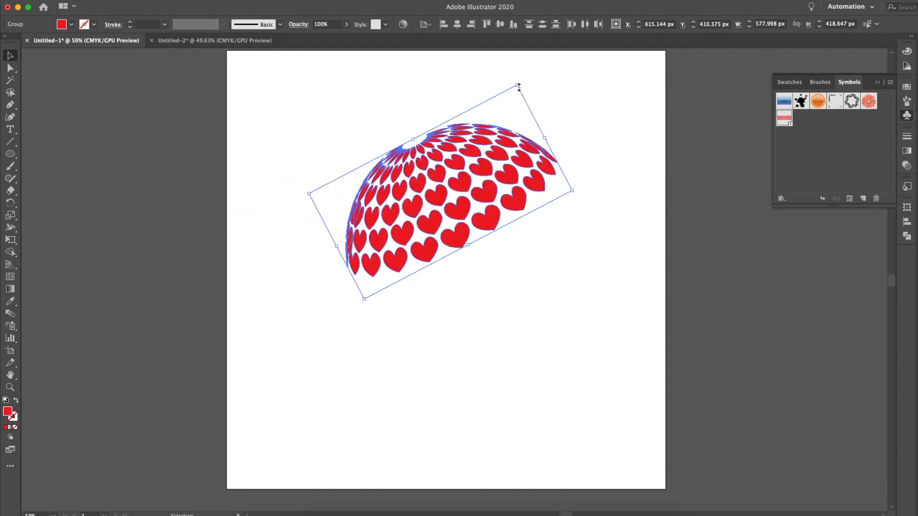
drag(518, 85, 505, 118)
drag(427, 170, 437, 156)
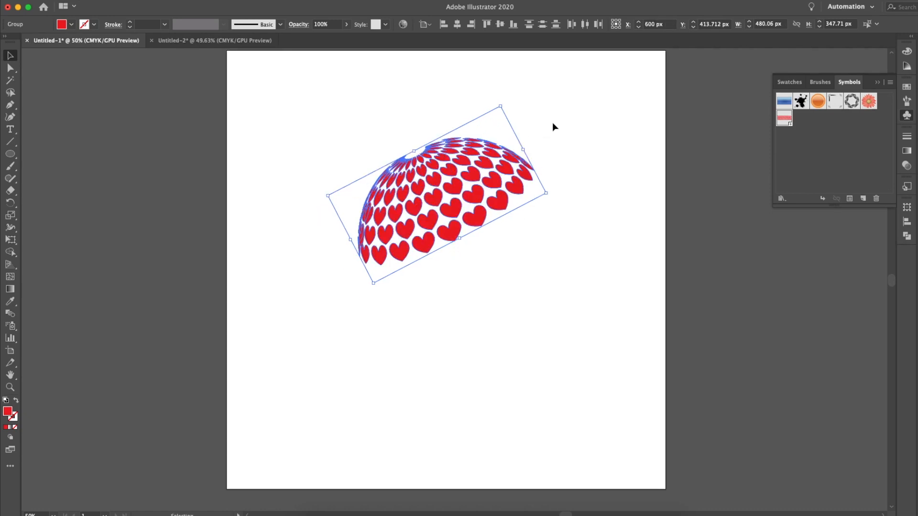
click(542, 191)
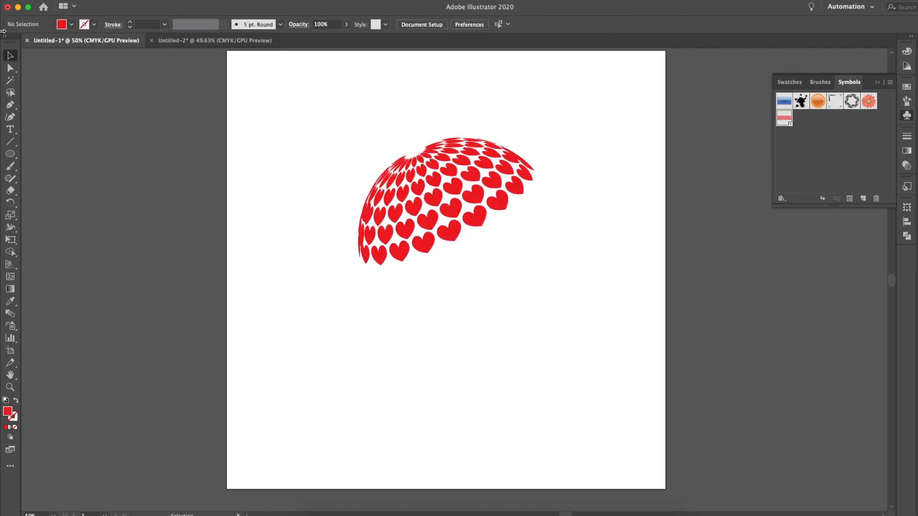
Draw a red-filled circle about 108 px in diameter below the heart dome
click(10, 153)
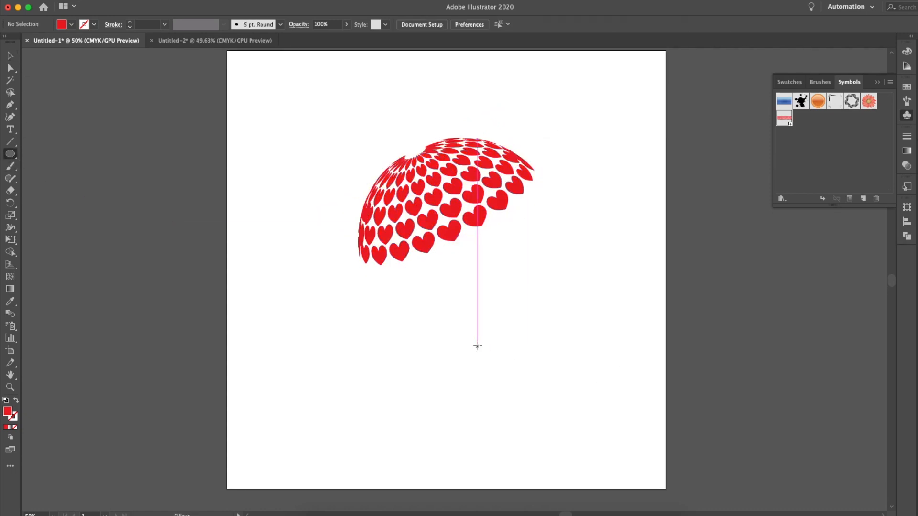
drag(480, 341, 519, 380)
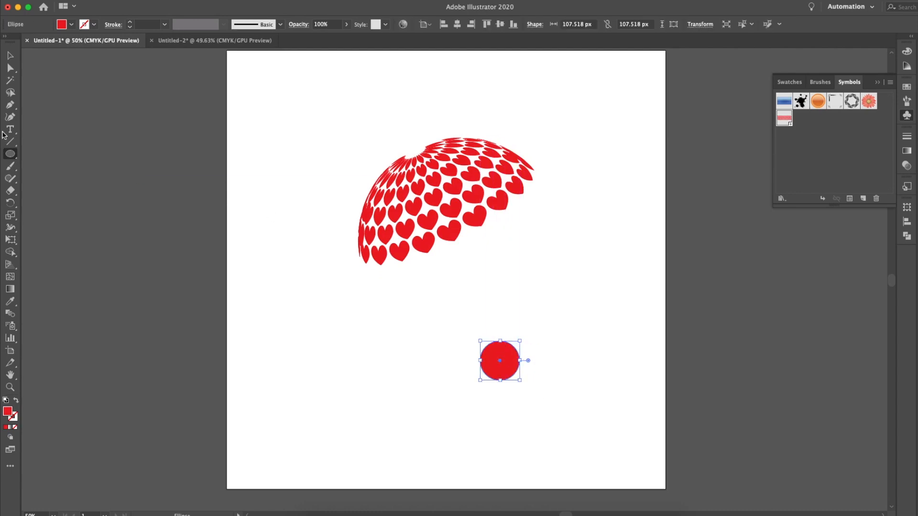
click(12, 56)
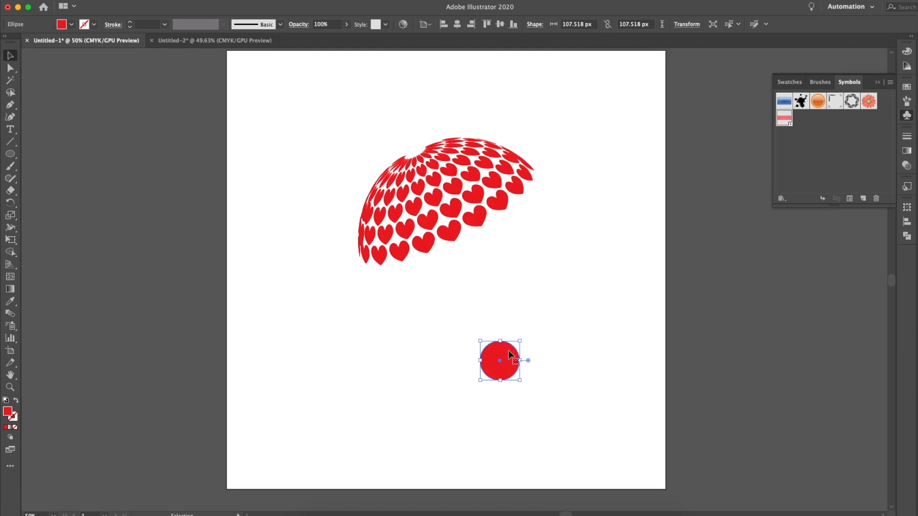
click(115, 1)
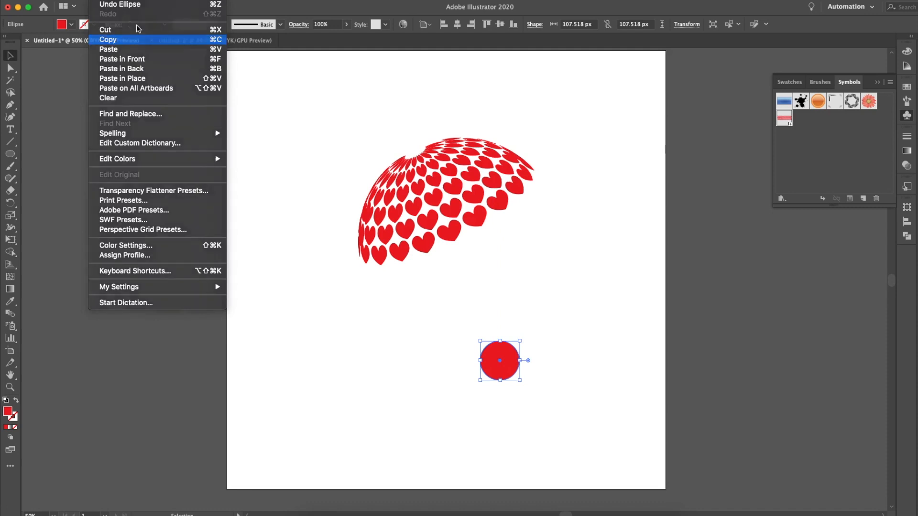
click(167, 41)
click(116, 1)
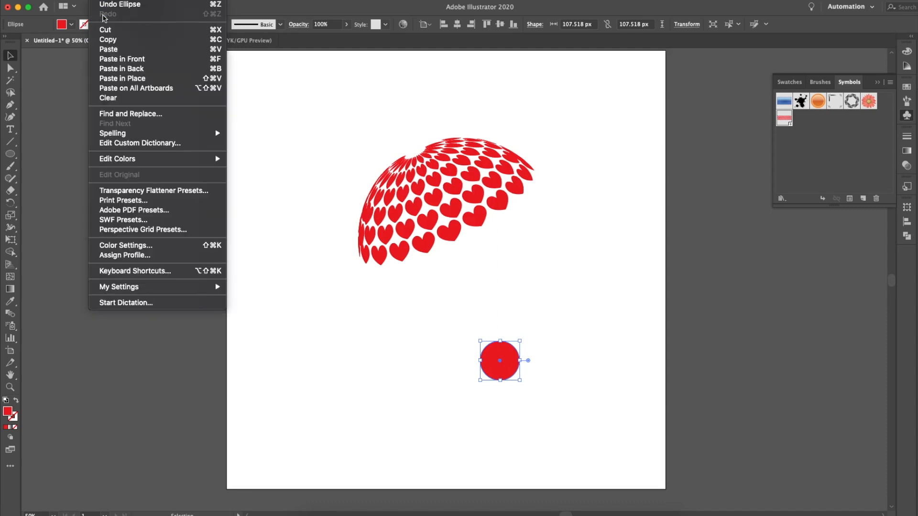
click(142, 62)
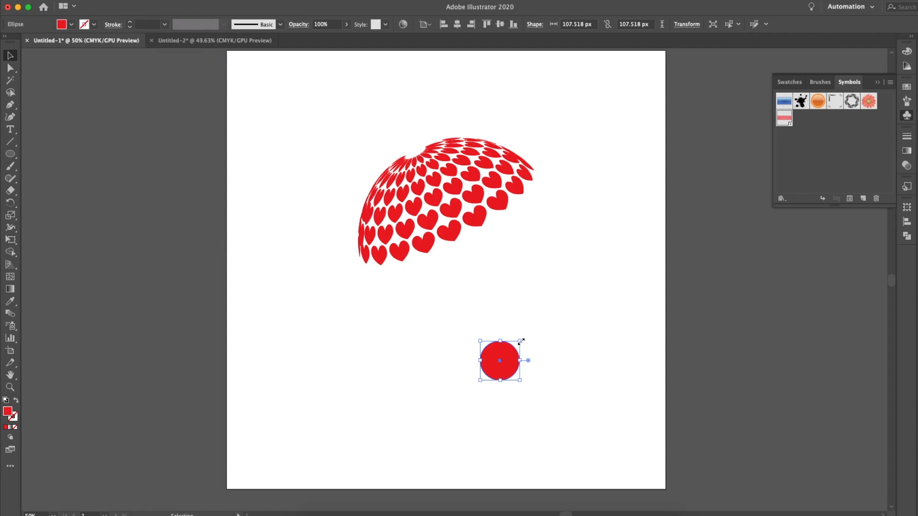
Scale the circle down to about 77 px and swap its fill for a red stroke of 8 pt
drag(521, 341, 478, 354)
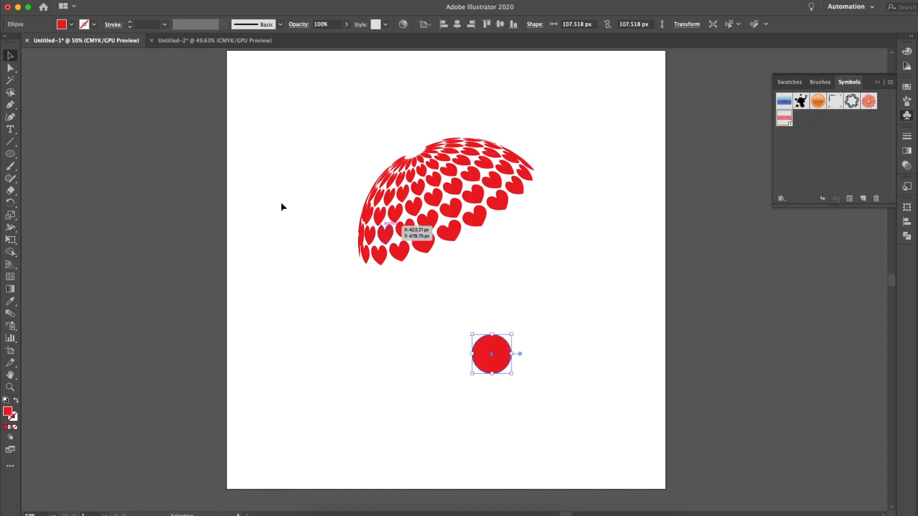
drag(513, 335, 502, 346)
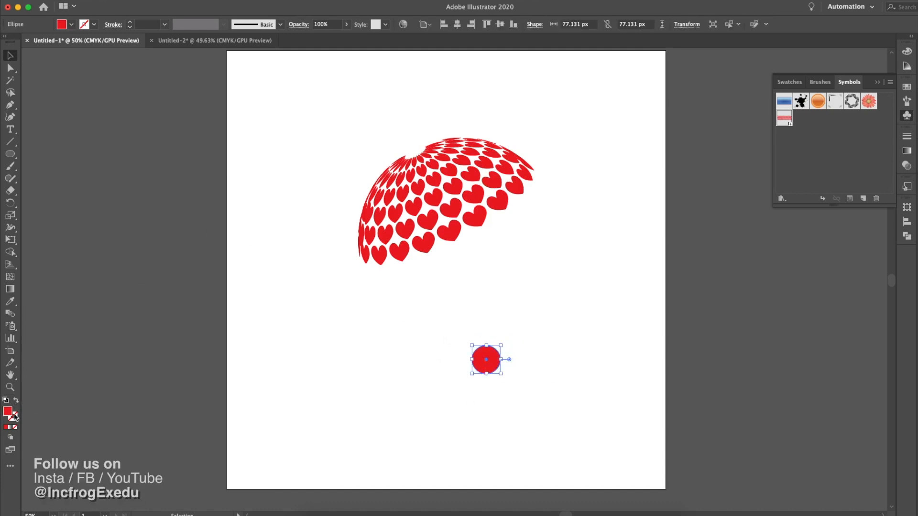
click(17, 403)
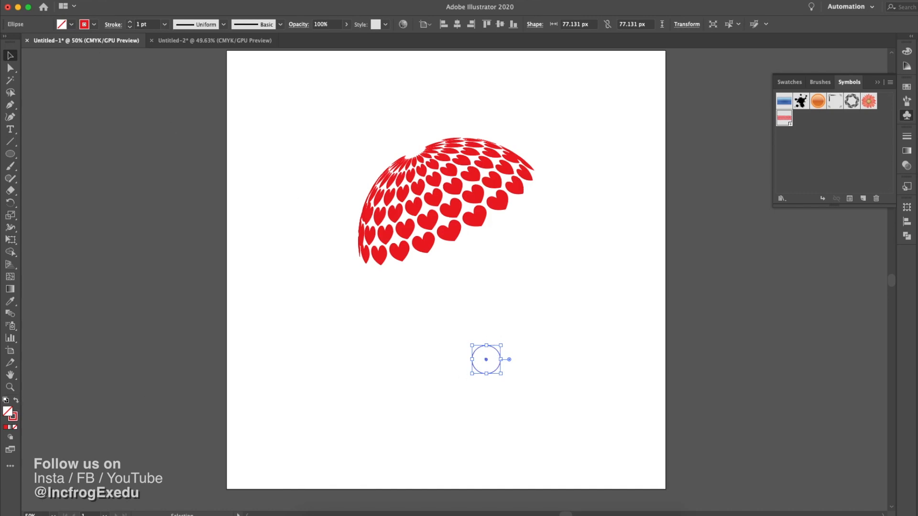
click(164, 24)
click(181, 127)
click(164, 24)
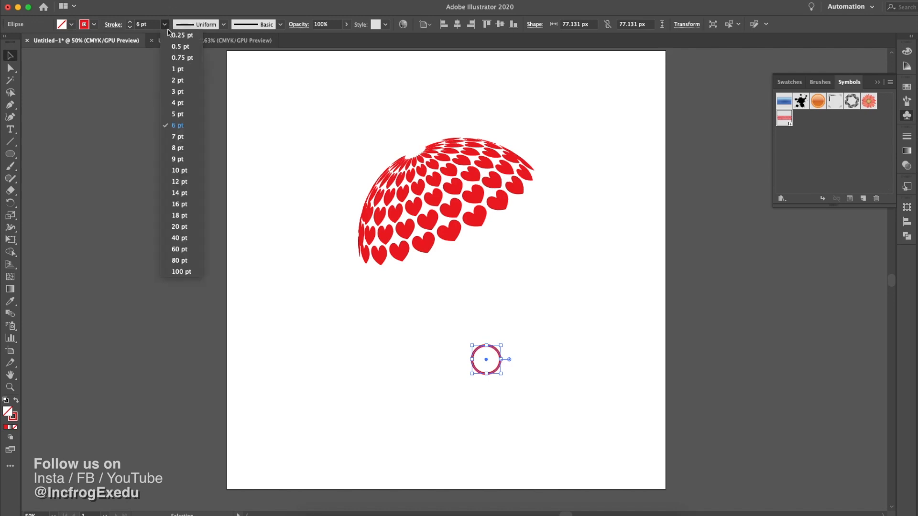
click(178, 153)
click(479, 308)
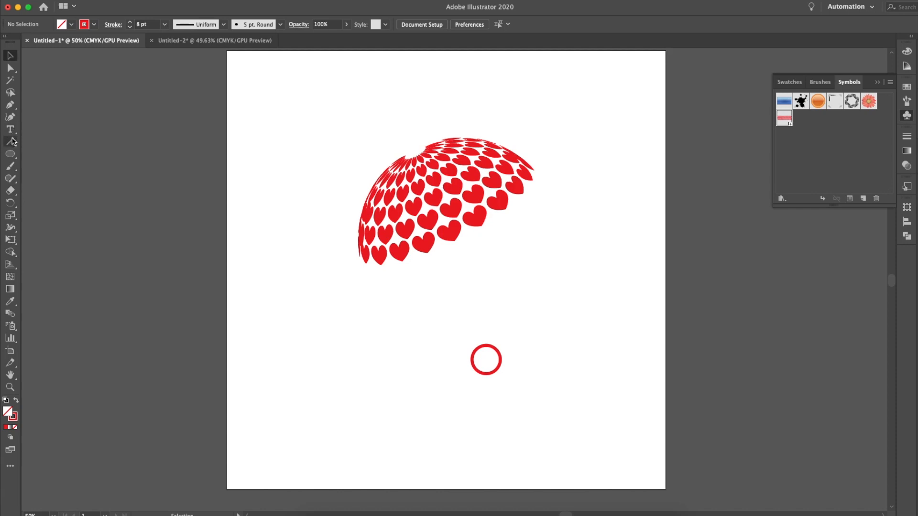
Draw a horizontal line about 115 px long through the circle's centre and split the circle along it with Pathfinder Divide
click(10, 142)
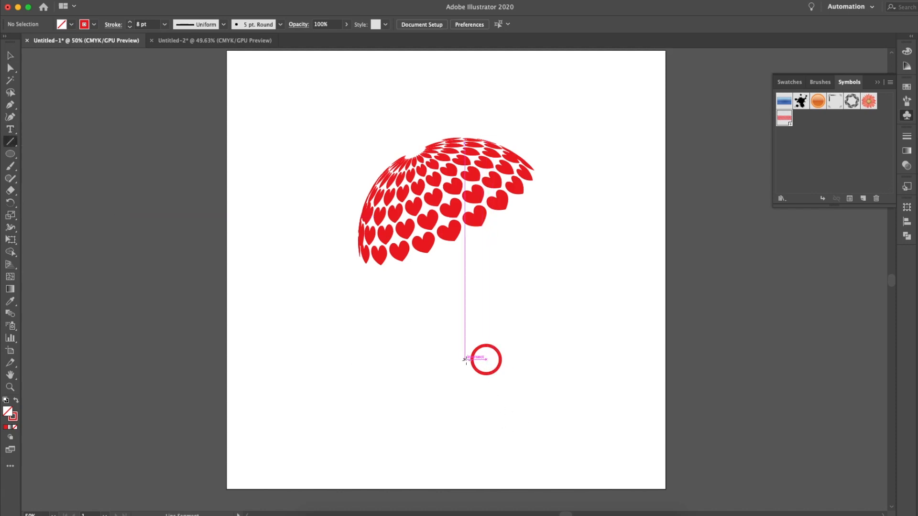
drag(486, 360, 507, 359)
click(11, 56)
drag(472, 323, 509, 406)
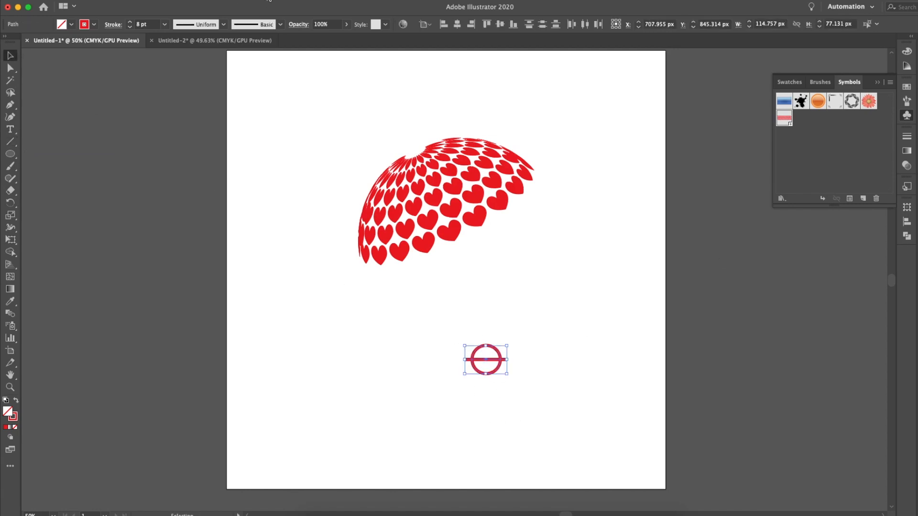
click(269, 1)
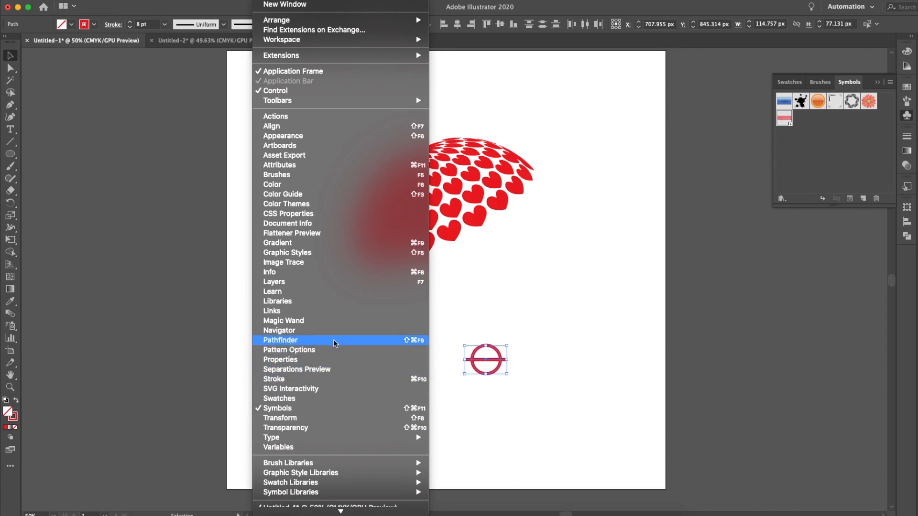
click(378, 344)
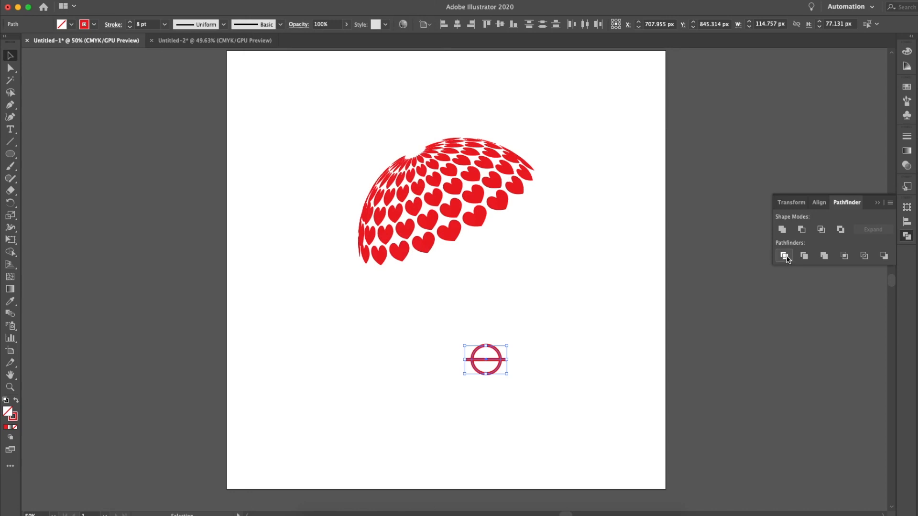
click(787, 259)
click(537, 374)
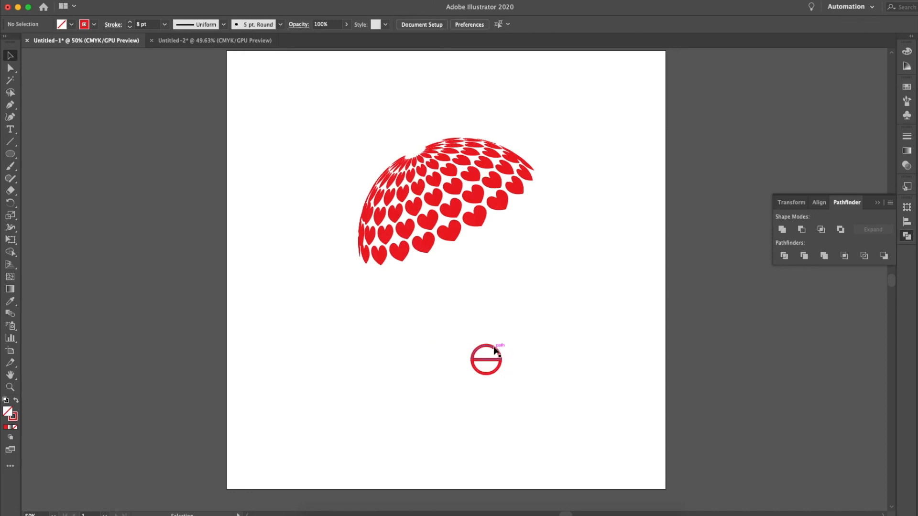
Move the divided circle up and to the right, ungroup it, and delete its upper half
drag(495, 359, 555, 331)
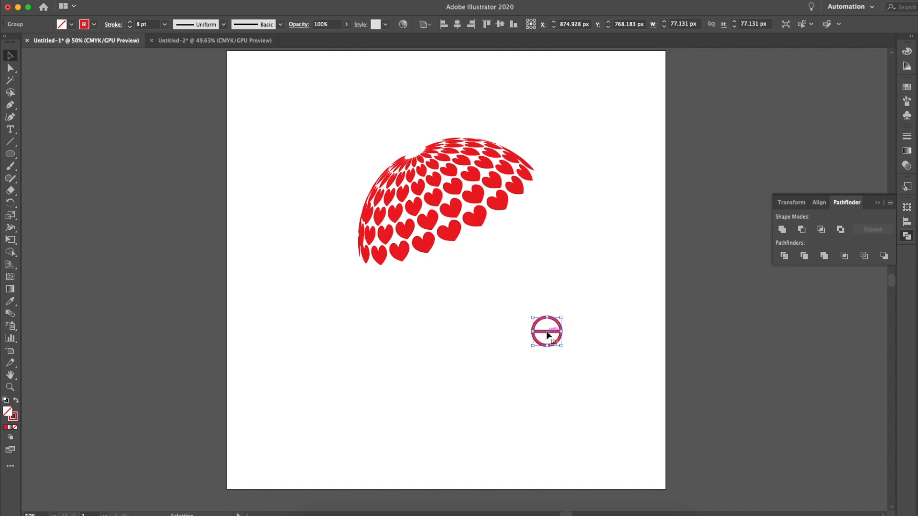
right_click(548, 335)
click(569, 417)
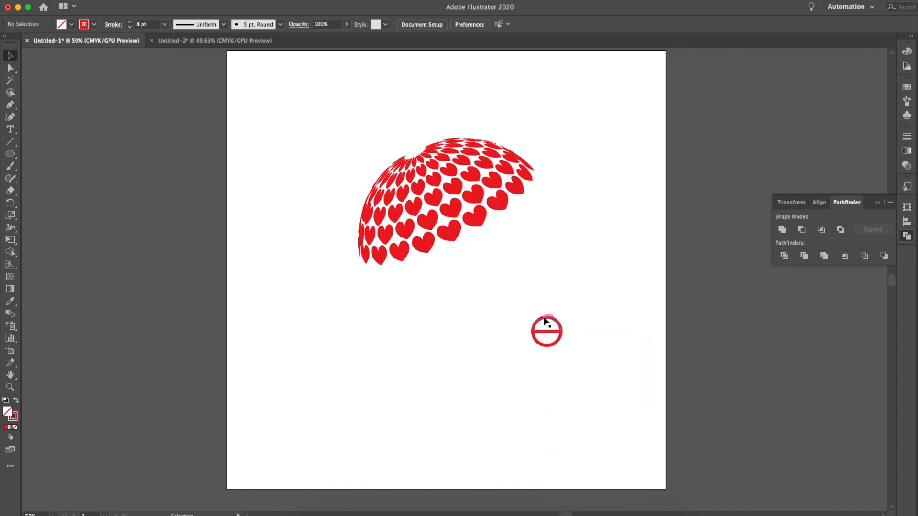
click(547, 321)
key(Delete)
Delete the half circle's straight edge with Direct Selection, undoing the mistaken removal of its corner anchor point
click(544, 333)
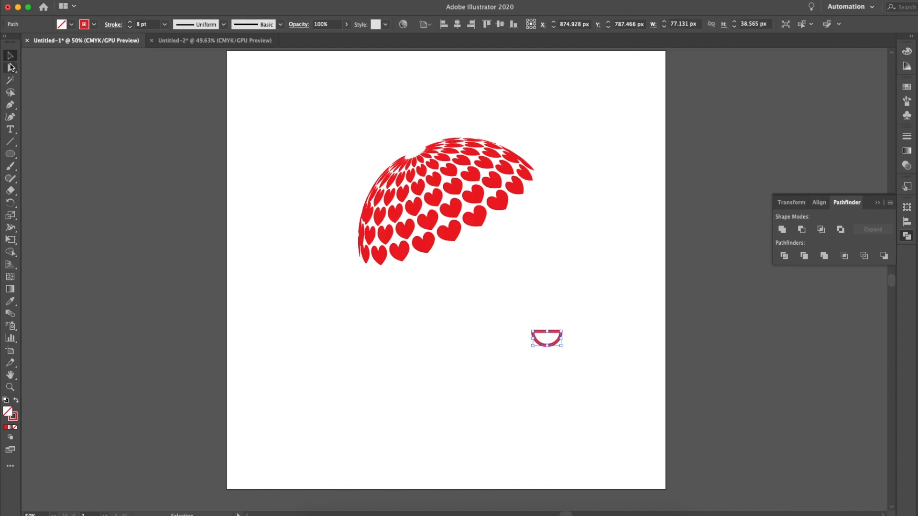
click(10, 68)
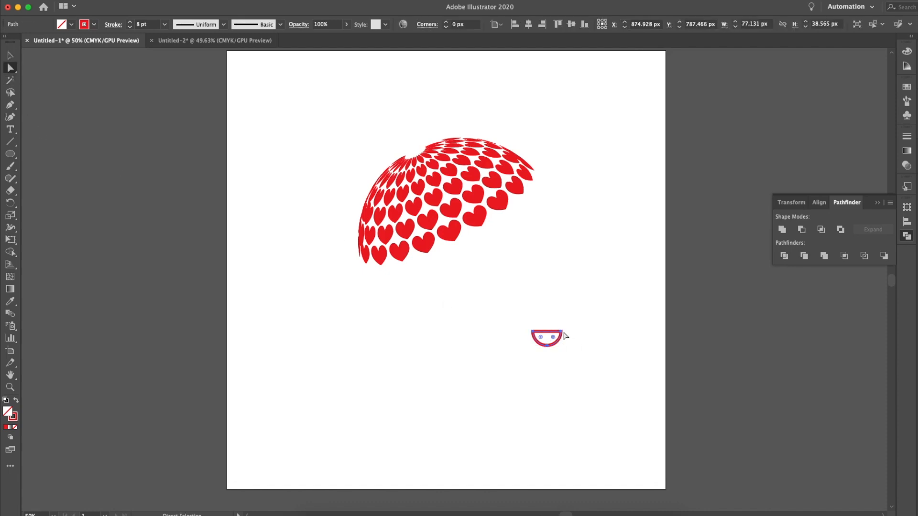
click(561, 331)
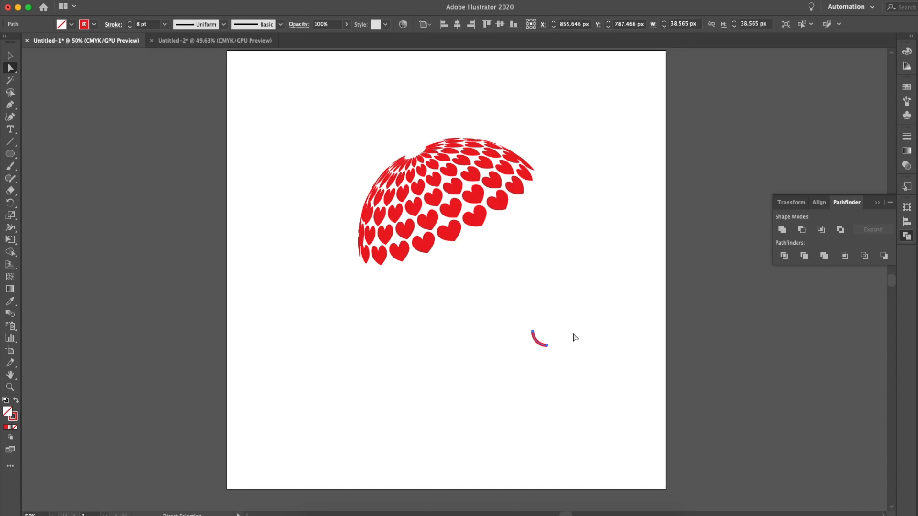
key(super+z)
click(539, 334)
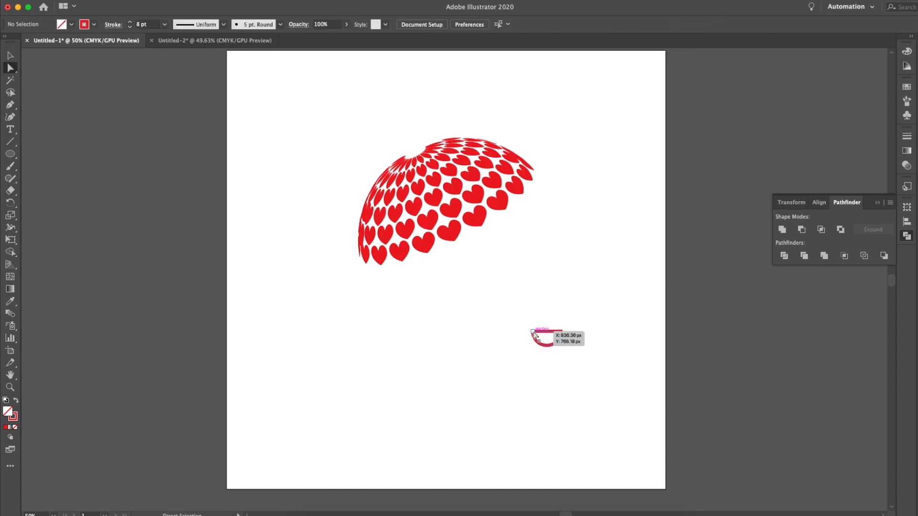
click(533, 332)
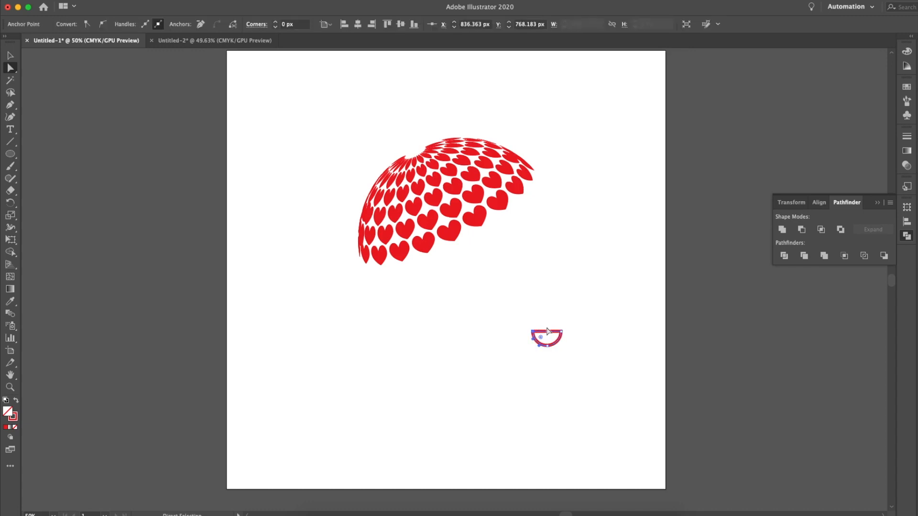
click(548, 332)
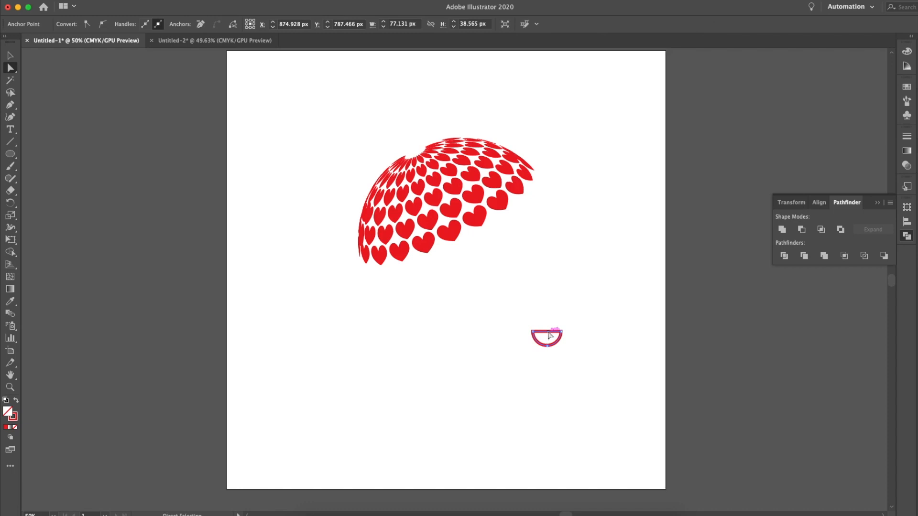
key(Delete)
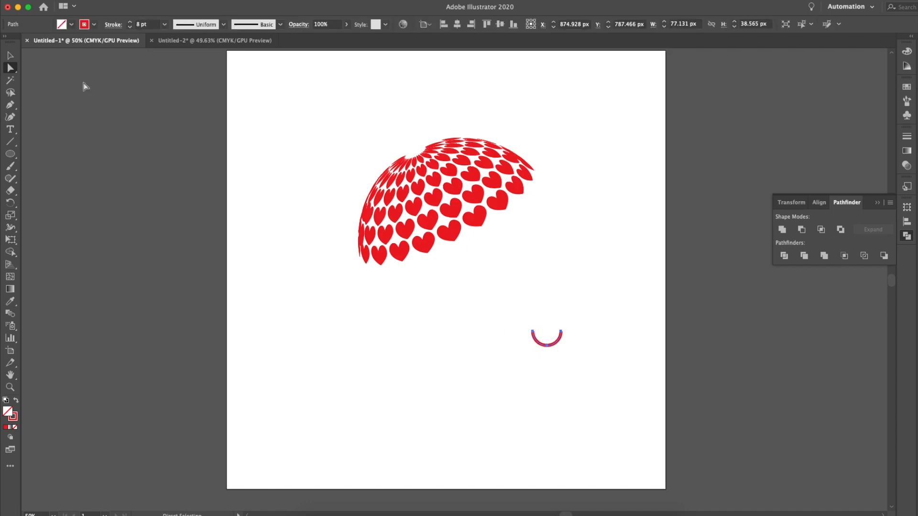
Move the open U-shaped arc down and to the left, below the heart dome
click(10, 56)
click(294, 276)
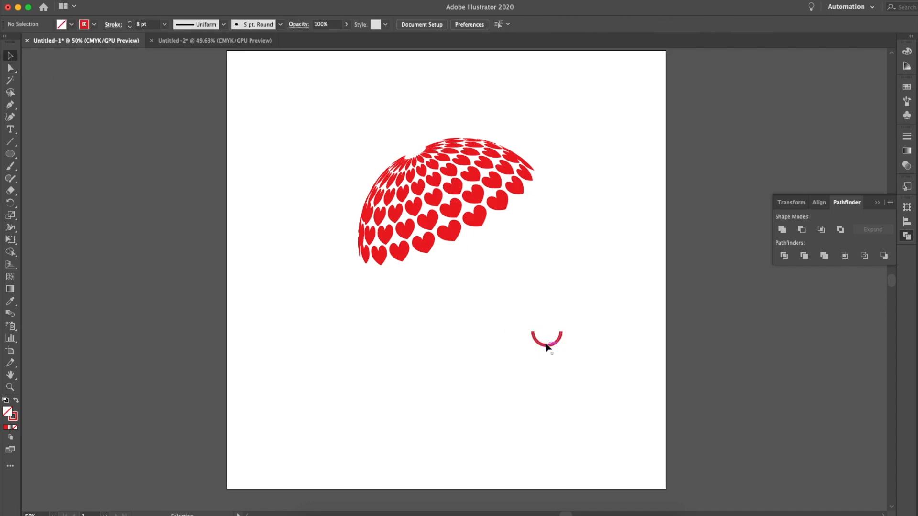
drag(546, 347, 505, 374)
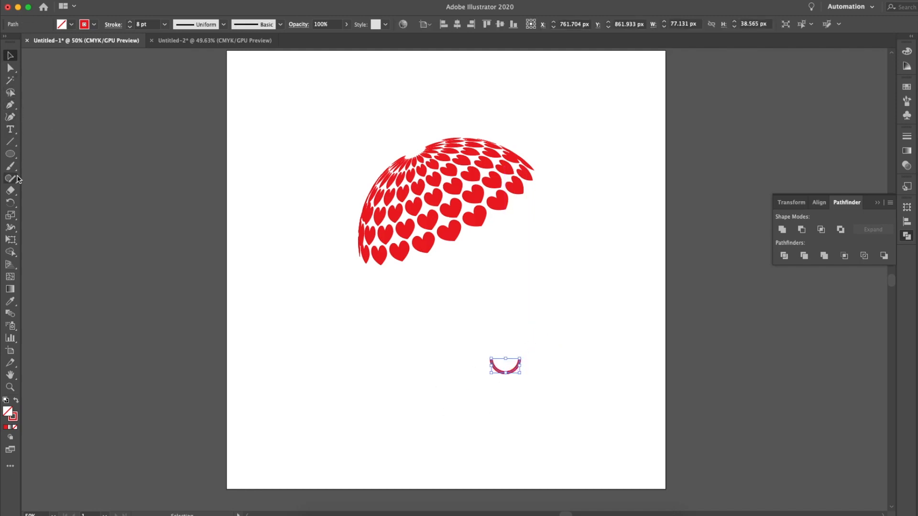
Extend the arc's left end straight up about 243 px with the Pen tool to form the umbrella handle, and deselect it
key(p)
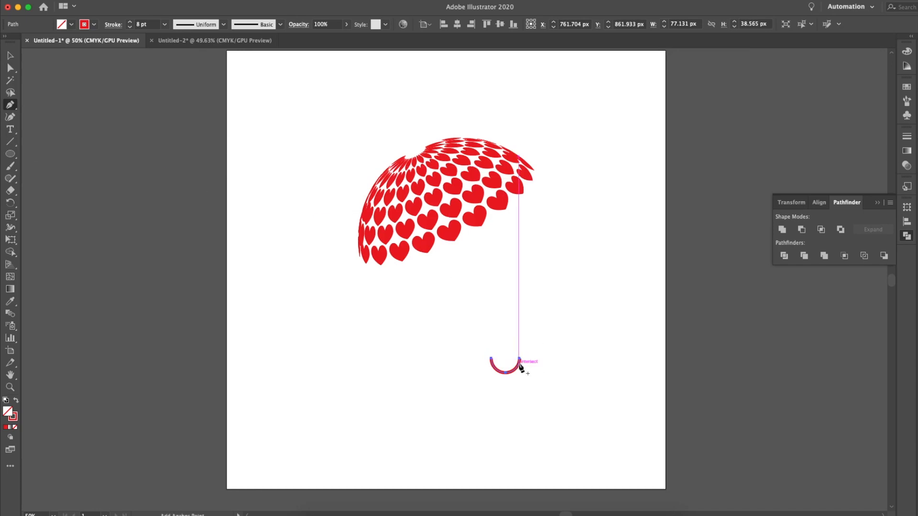
click(491, 361)
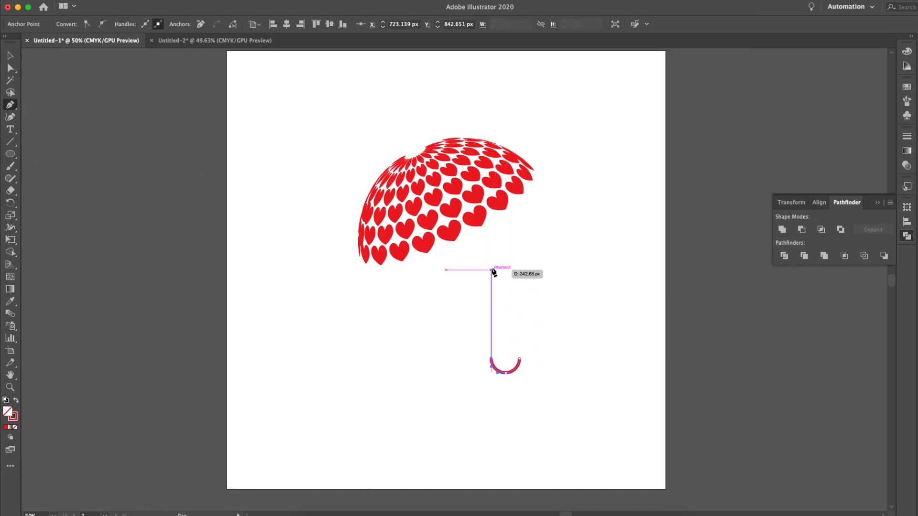
click(492, 270)
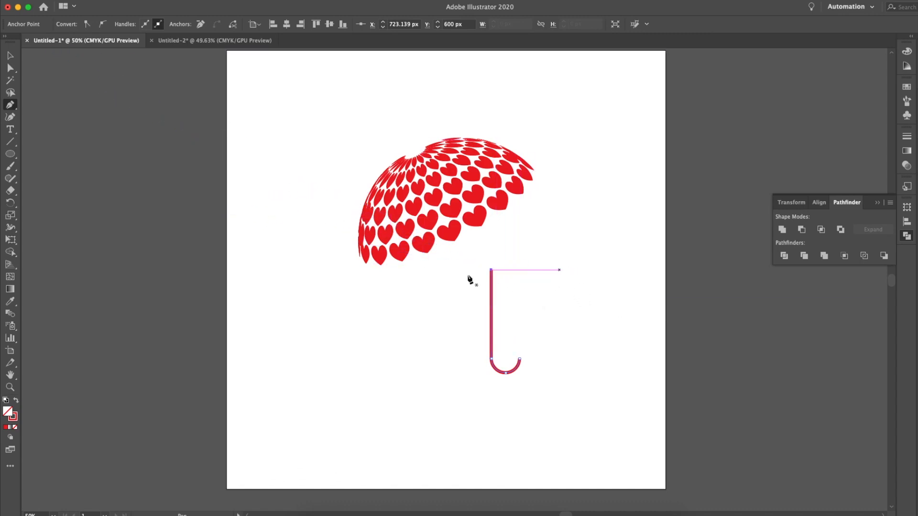
click(10, 56)
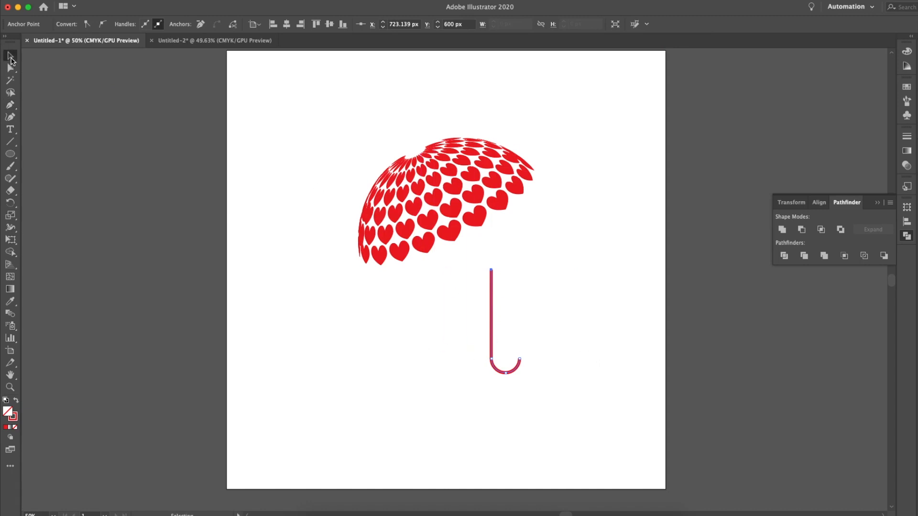
click(503, 368)
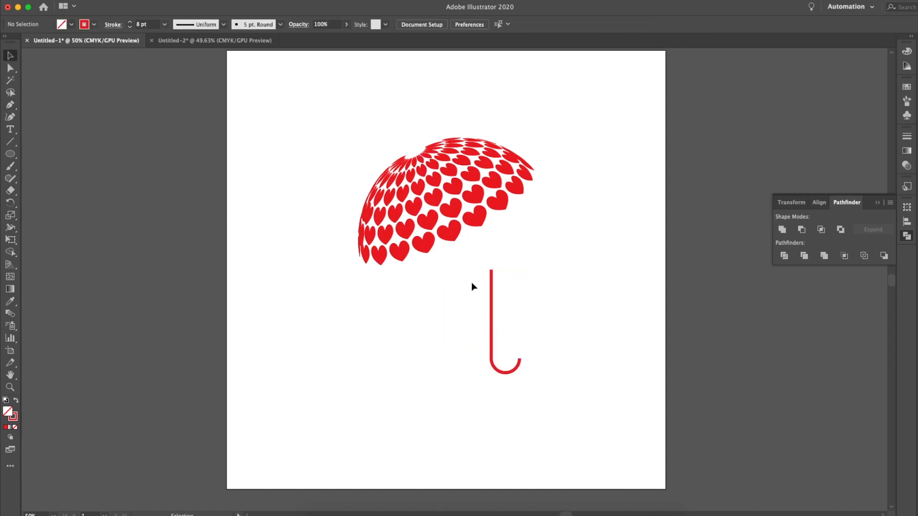
Thicken the umbrella handle's stroke, trying 10 pt and settling on 16 pt
click(491, 290)
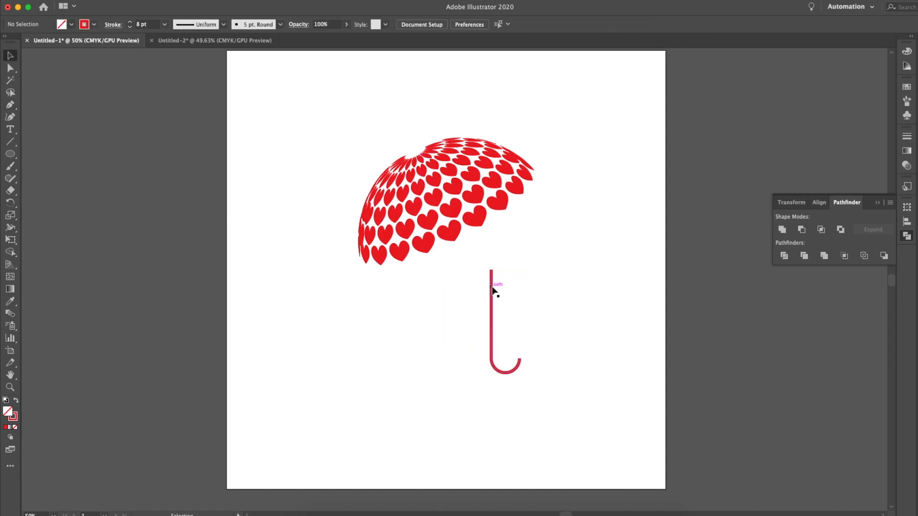
click(165, 25)
click(182, 178)
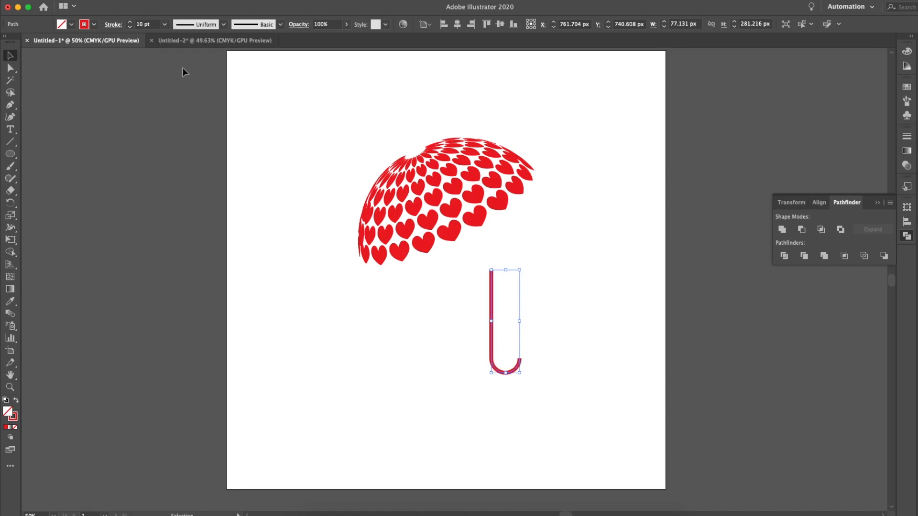
click(165, 25)
click(183, 215)
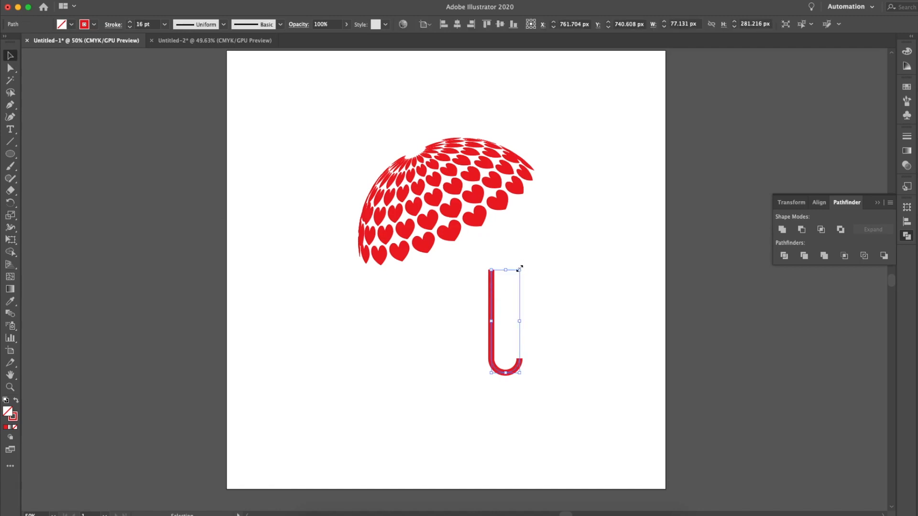
Rotate the handle counterclockwise to match the canopy's tilt and move it up against the hearts' lower edge
drag(521, 267, 487, 260)
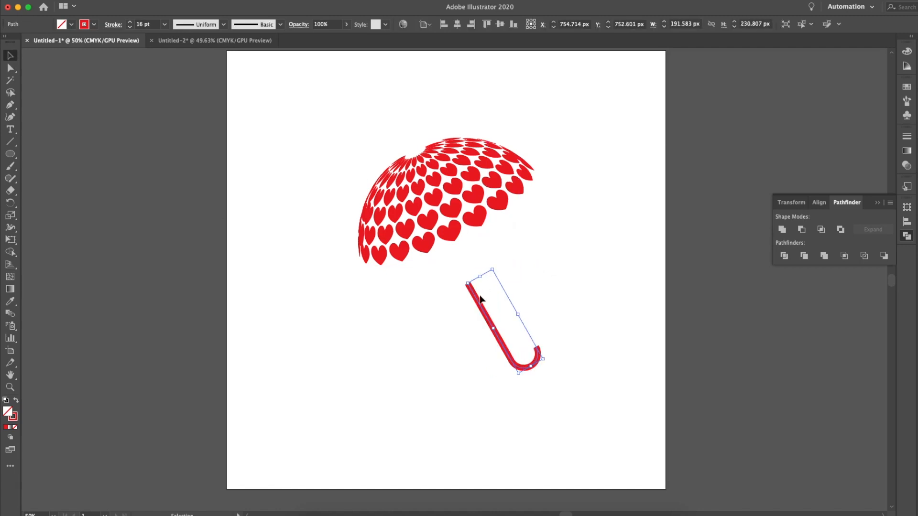
click(479, 252)
drag(484, 311, 472, 242)
click(536, 271)
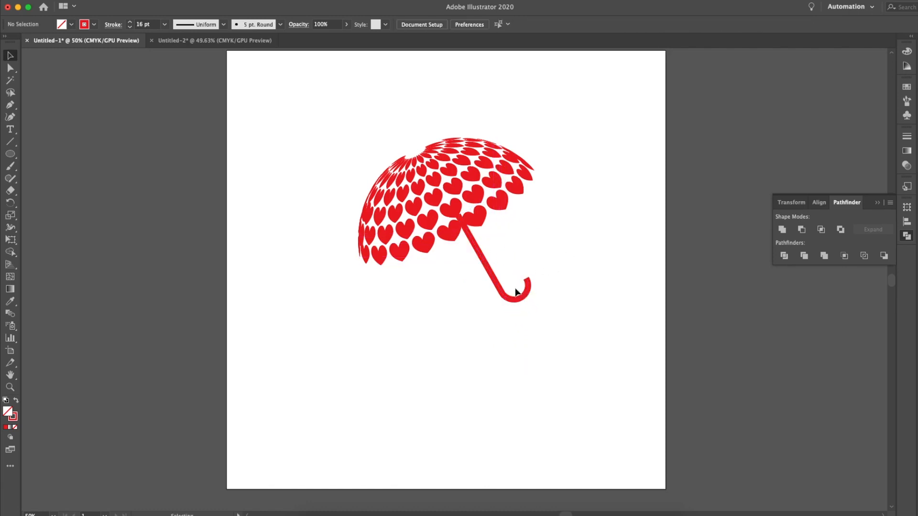
Move the handle clear of the canopy and expand its fill and stroke into an outlined shape
drag(494, 276, 510, 316)
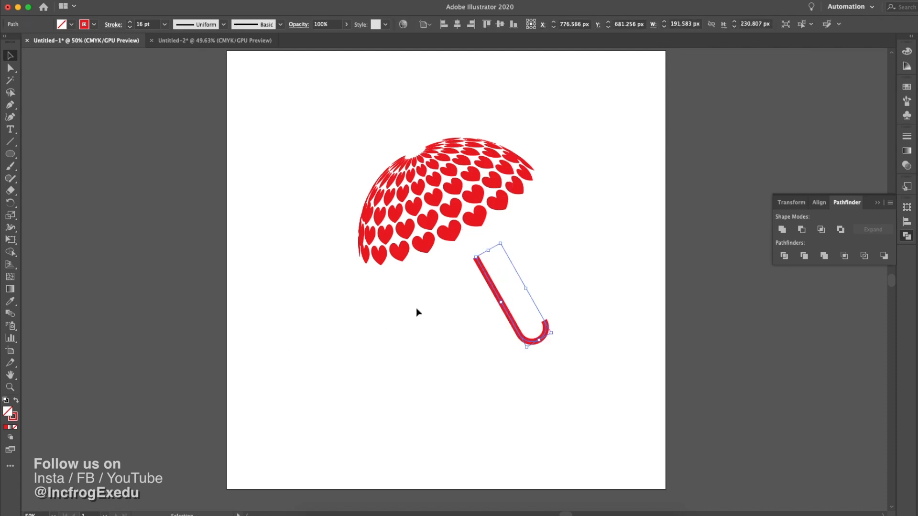
click(127, 0)
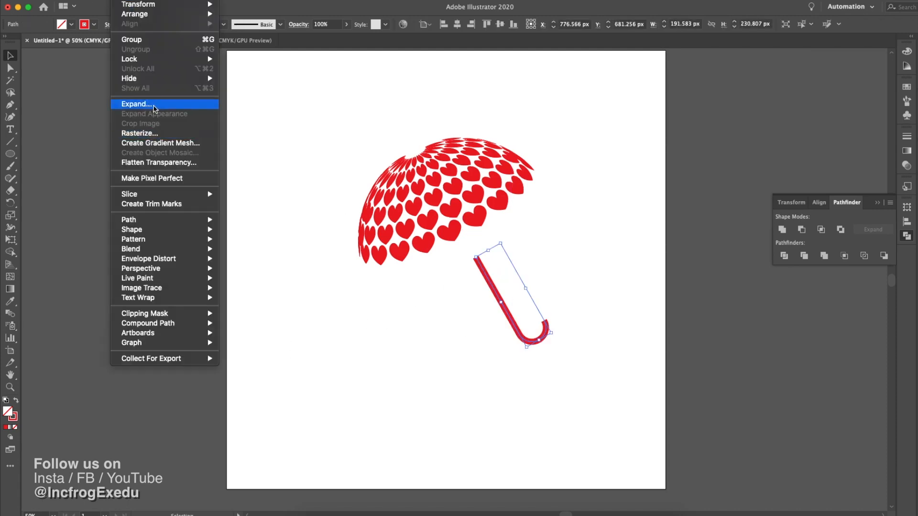
click(154, 105)
click(524, 325)
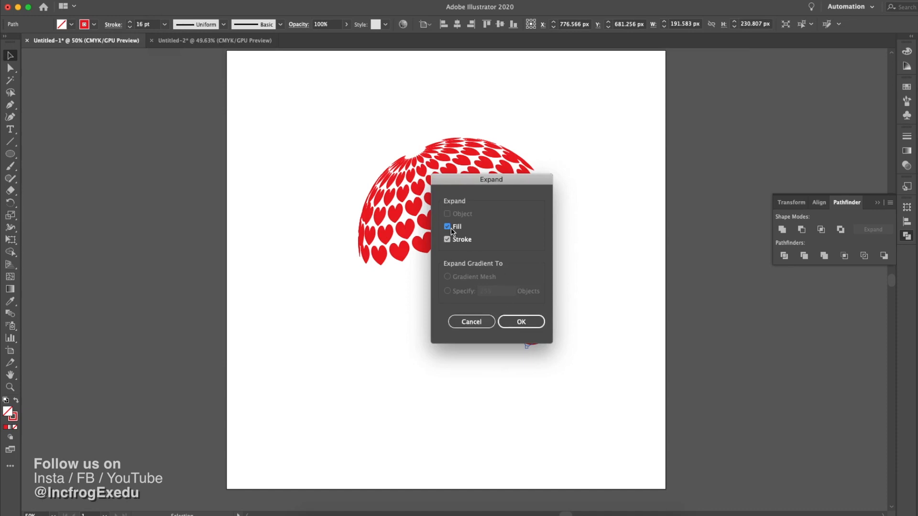
click(521, 322)
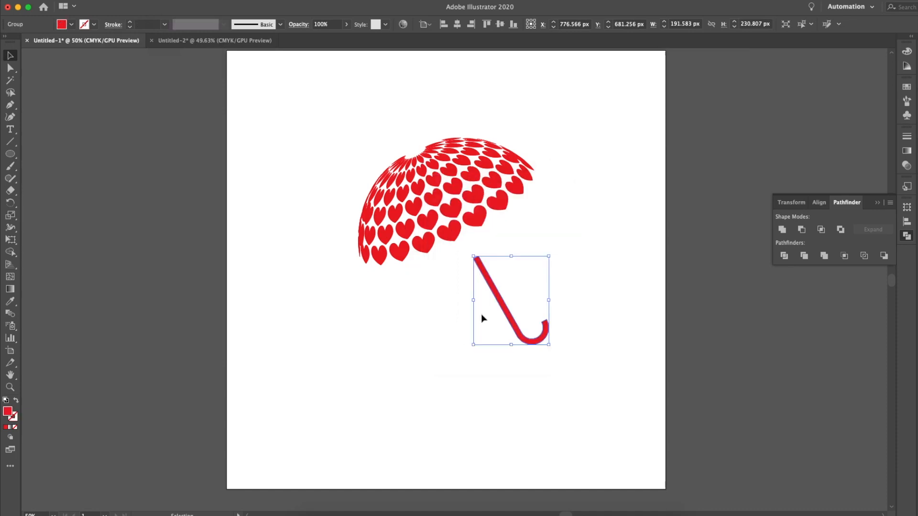
Round both corners at the hook's open end with an 8 px corner radius using Direct Selection
click(577, 321)
click(546, 329)
click(19, 68)
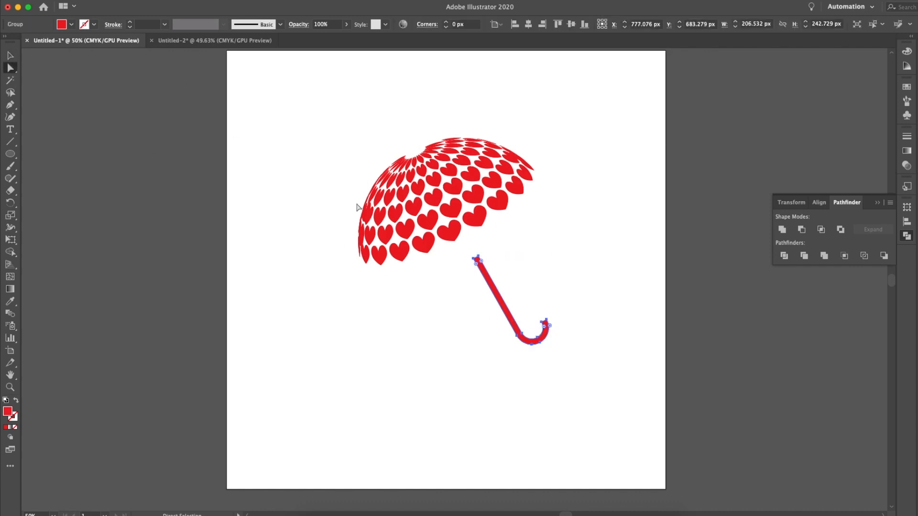
click(552, 325)
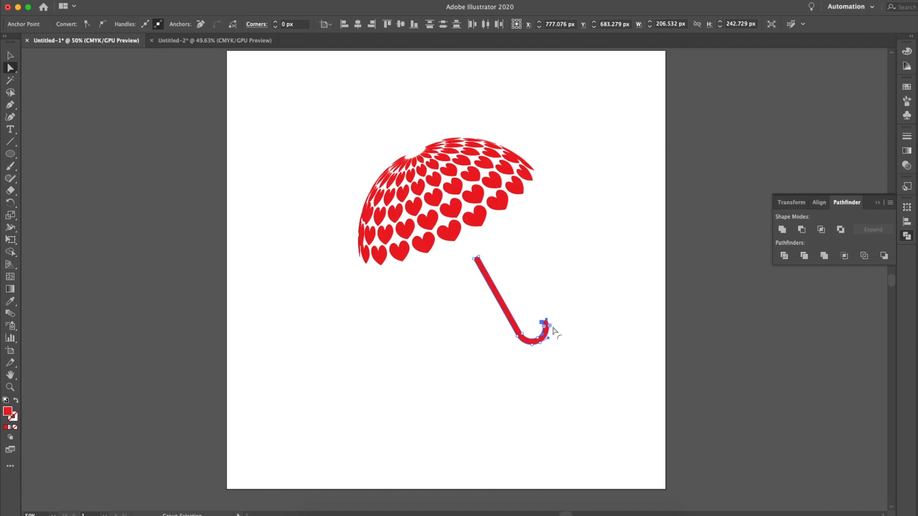
scroll(553, 329, up, 4)
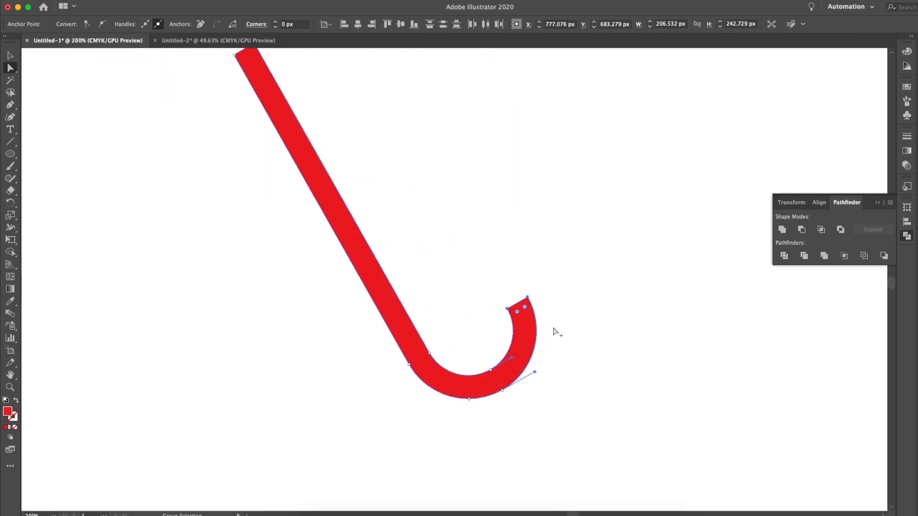
scroll(557, 332, up, 2)
drag(461, 266, 550, 321)
drag(495, 303, 507, 331)
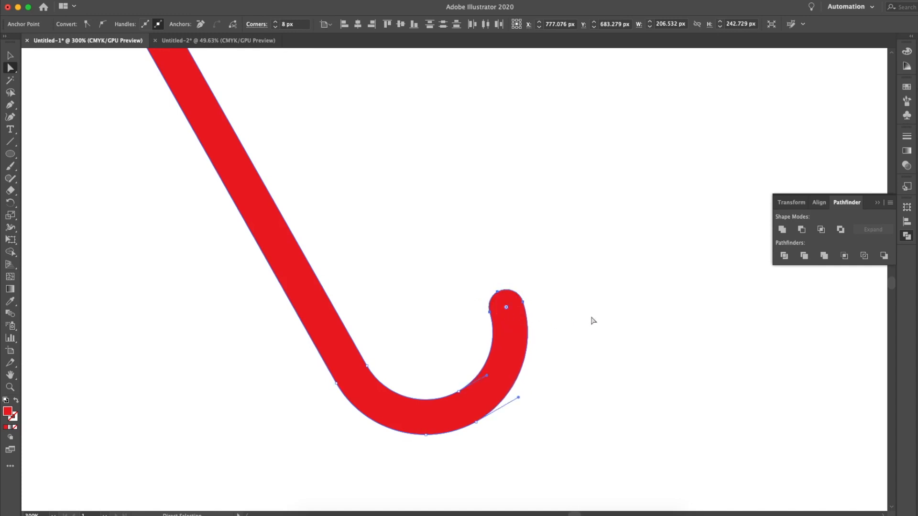
click(593, 320)
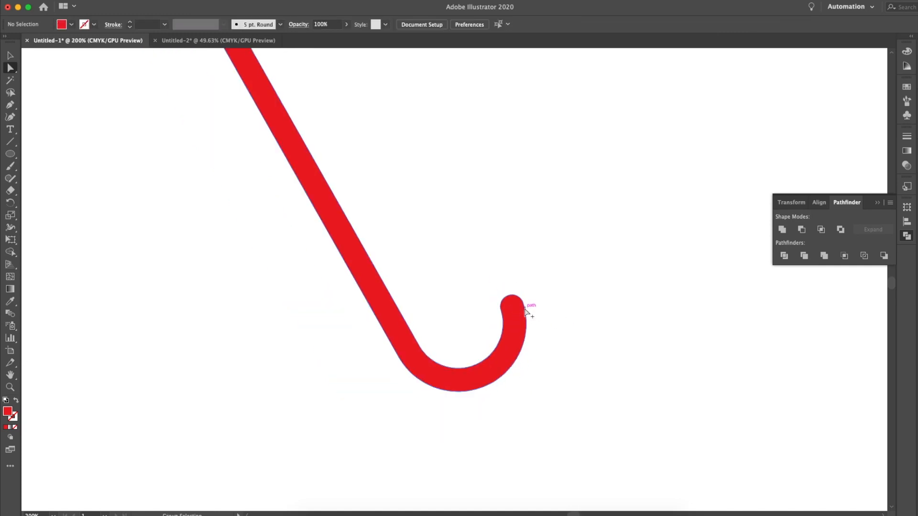
Recolor the whole handle with the black swatch
key(super+0)
click(14, 58)
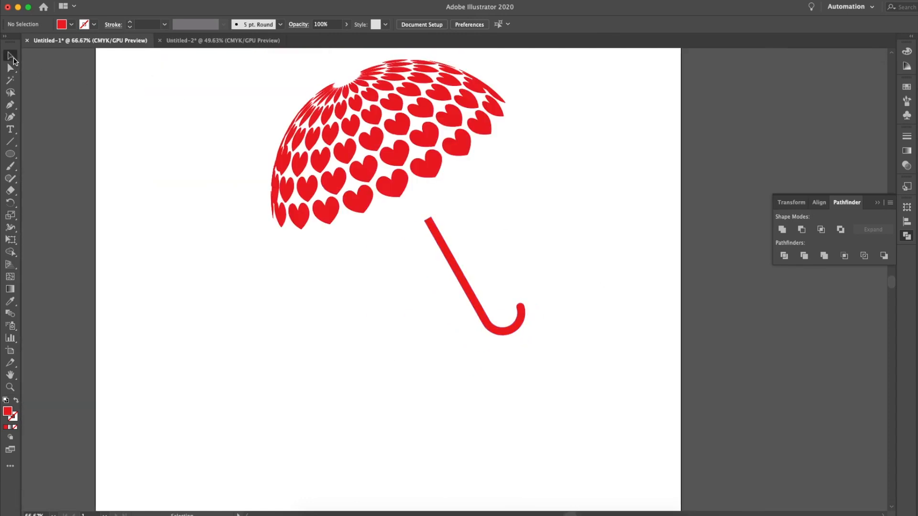
click(455, 271)
click(906, 87)
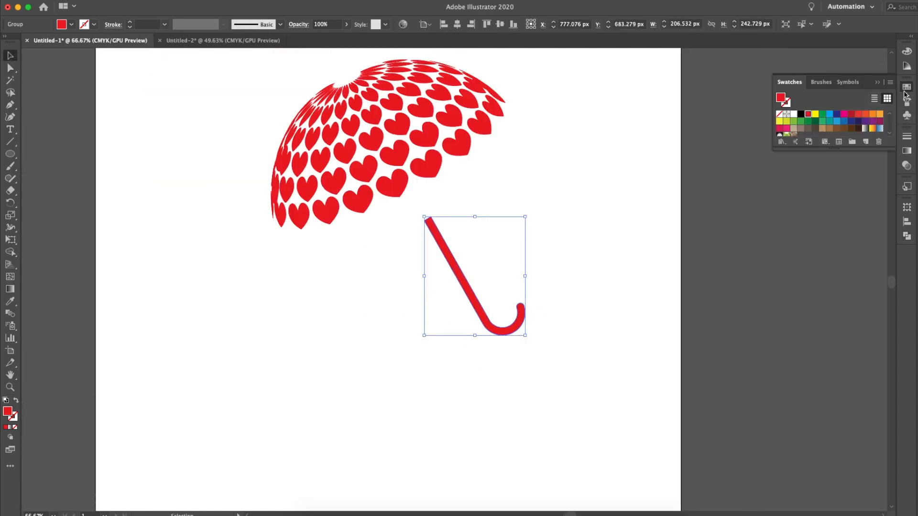
click(800, 115)
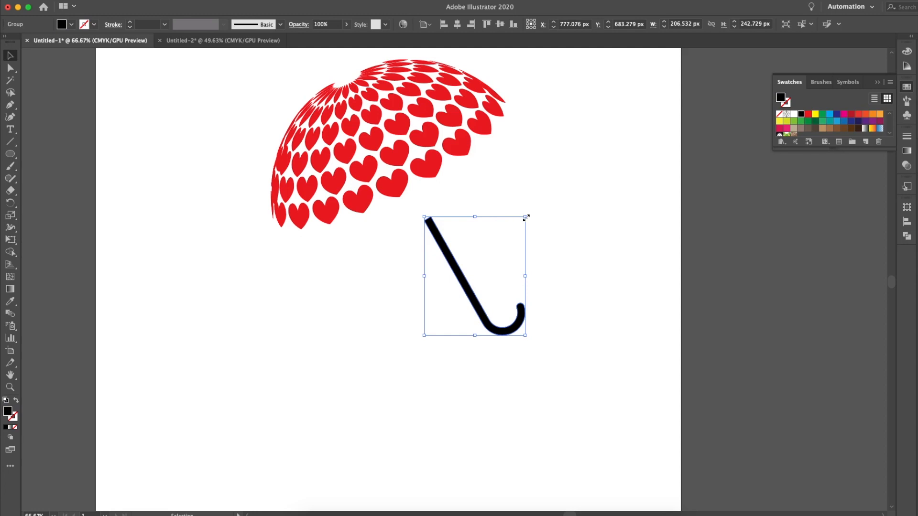
Scale the handle down to about 152 × 178 px and place its upper end at the canopy's lower edge
drag(526, 217, 499, 249)
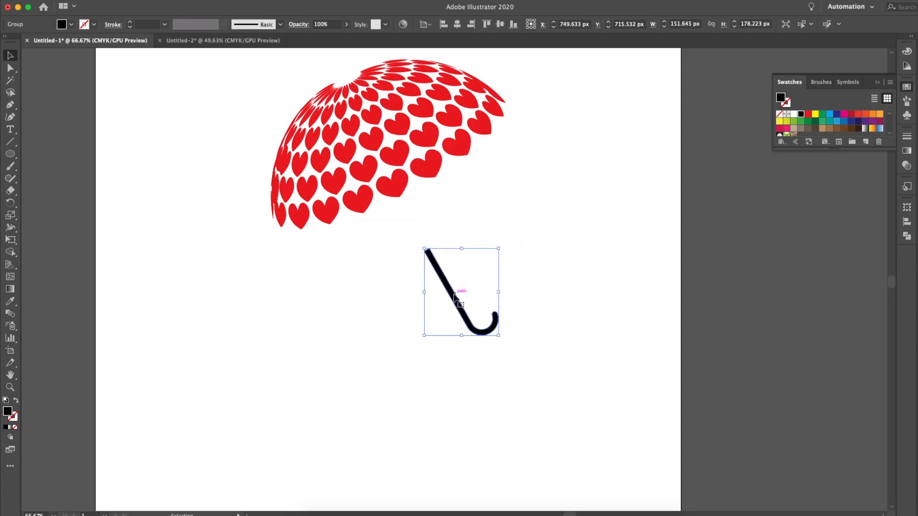
drag(454, 296, 443, 223)
click(542, 229)
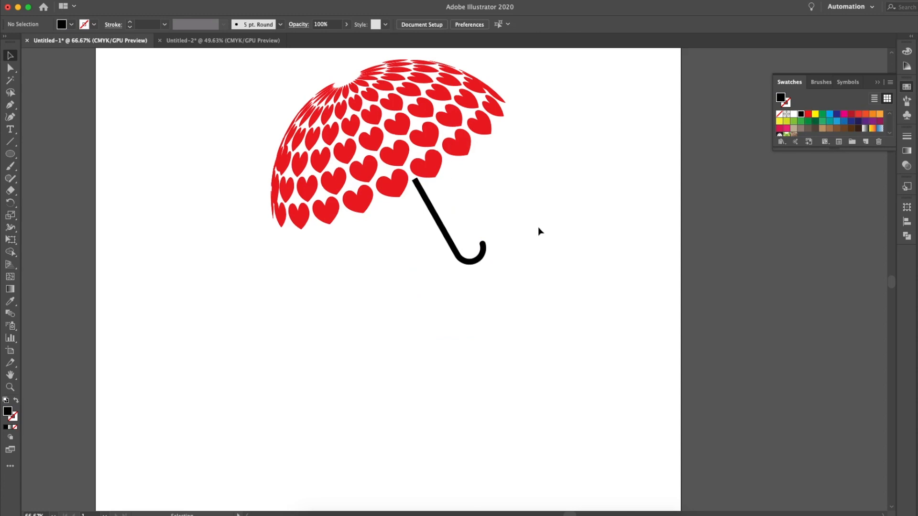
Nudge the handle in small moves so its upper end sits between the hearts of the canopy's lowest two rows
key(a)
scroll(538, 228, right, 1)
scroll(538, 227, up, 1)
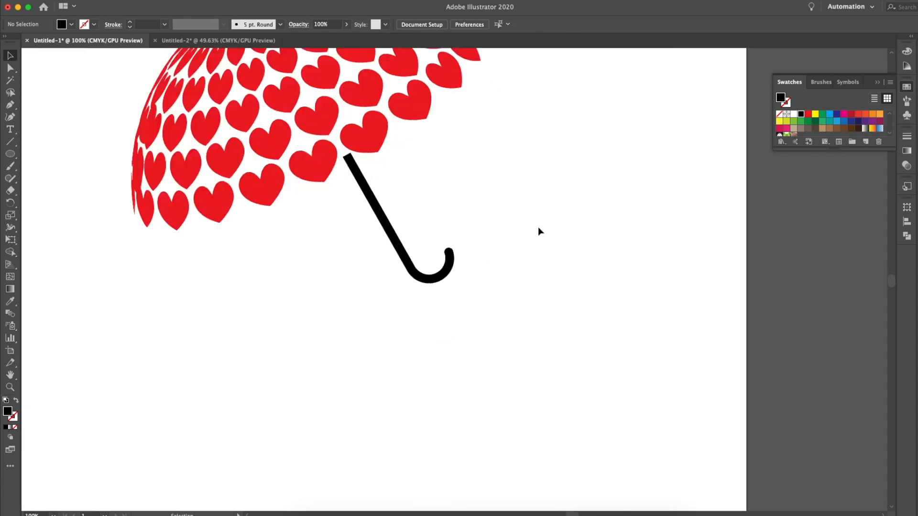
scroll(537, 226, down, 3)
drag(484, 222, 479, 213)
click(577, 210)
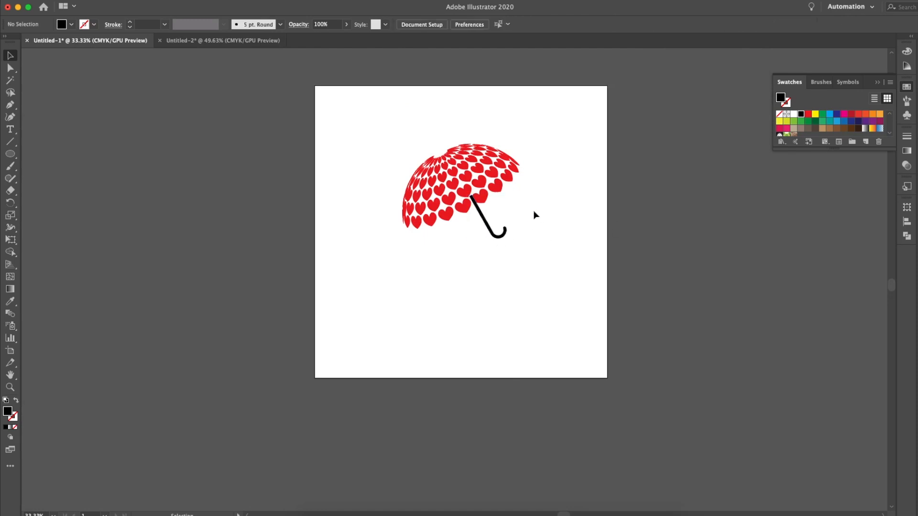
scroll(523, 213, down, 1)
scroll(523, 213, up, 3)
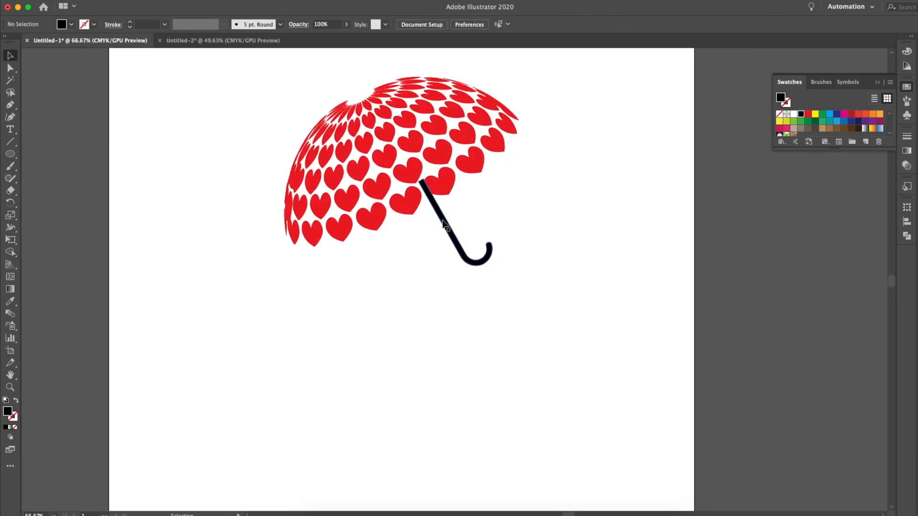
drag(443, 223, 441, 224)
click(538, 213)
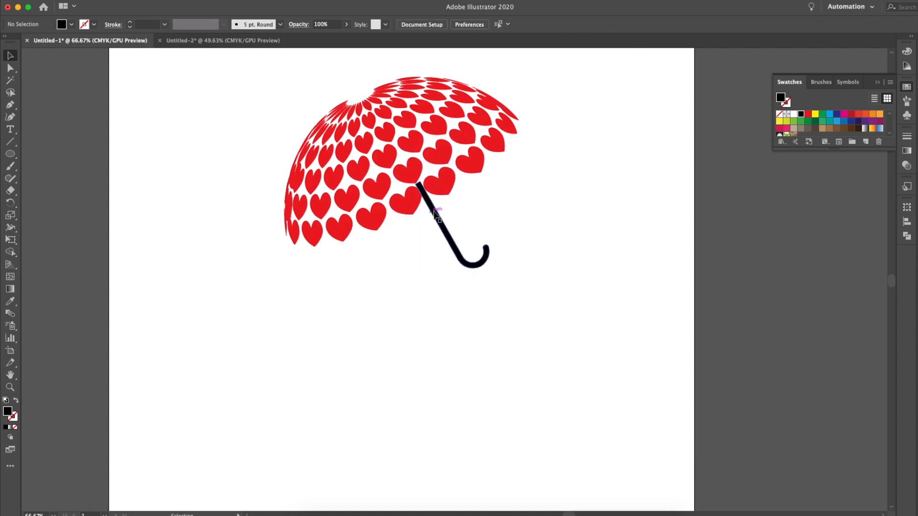
drag(435, 218, 440, 209)
click(523, 187)
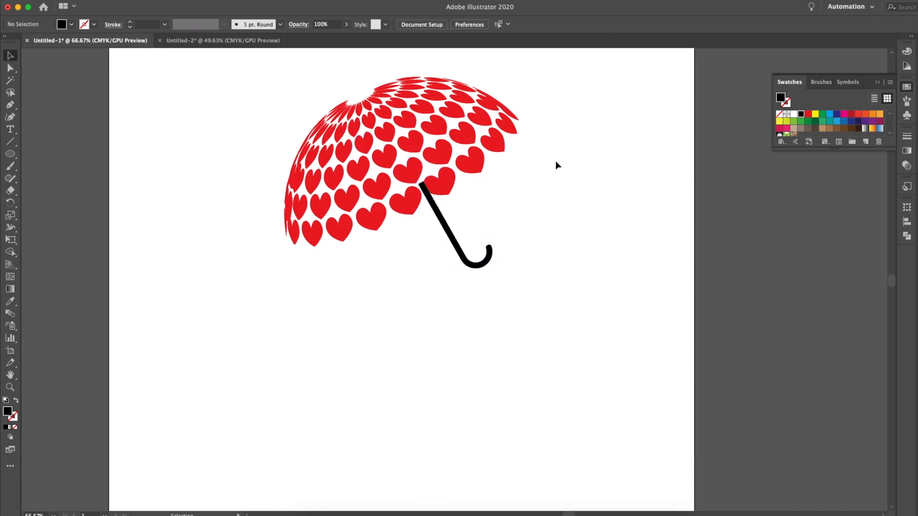
Send the handle to the back behind the hearts, and shift it slightly down and to the right
scroll(507, 185, up, 3)
scroll(508, 185, down, 6)
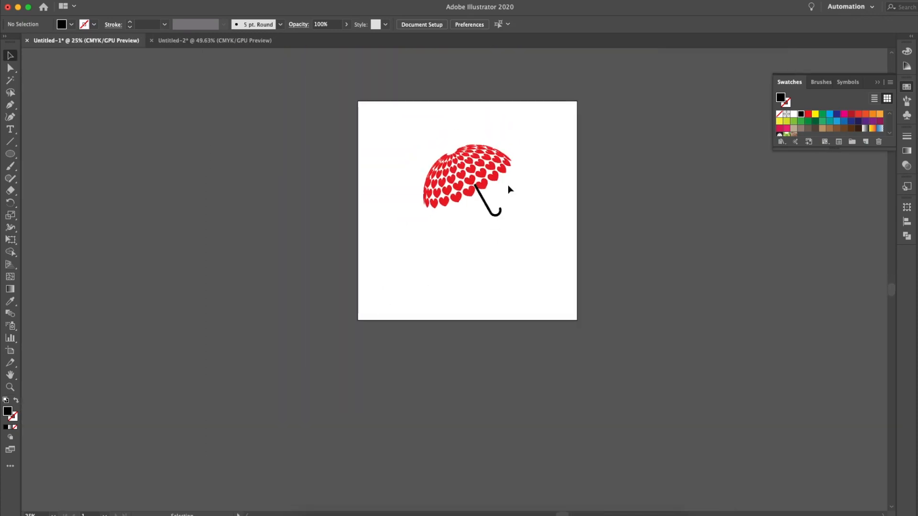
scroll(508, 185, up, 3)
scroll(507, 186, up, 2)
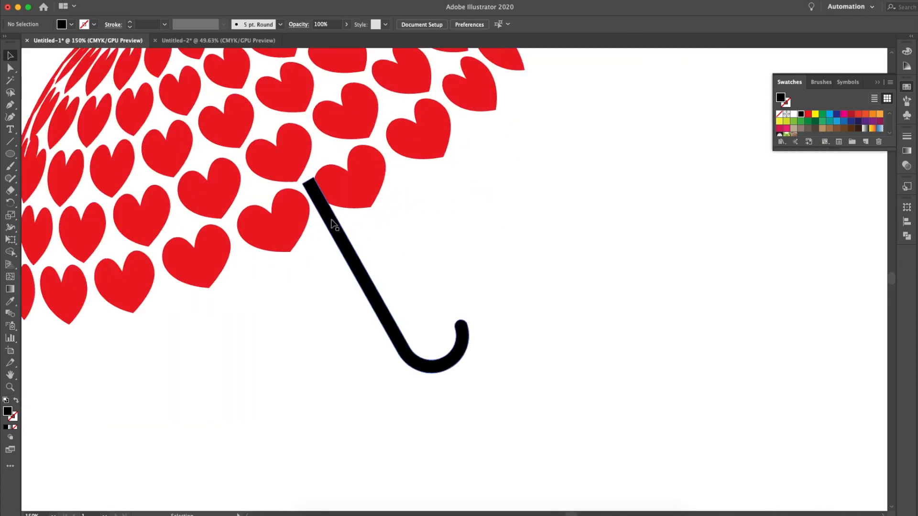
click(333, 224)
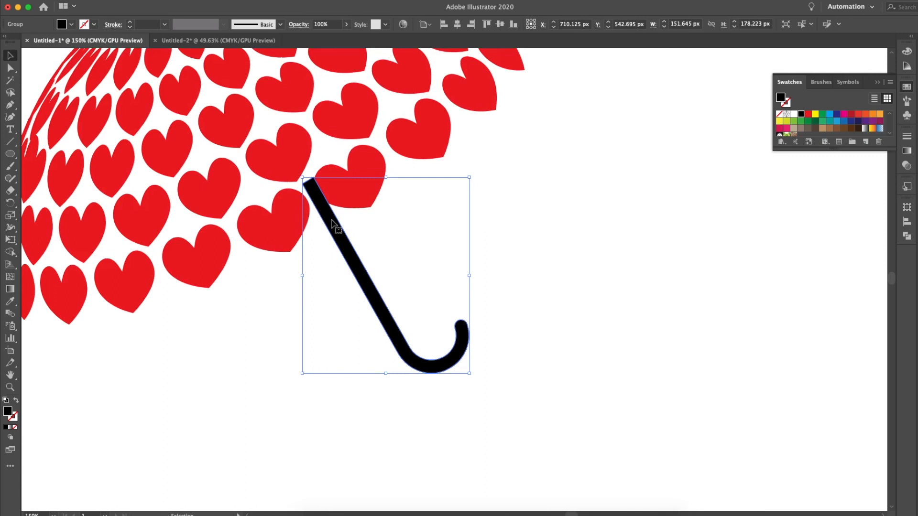
right_click(332, 222)
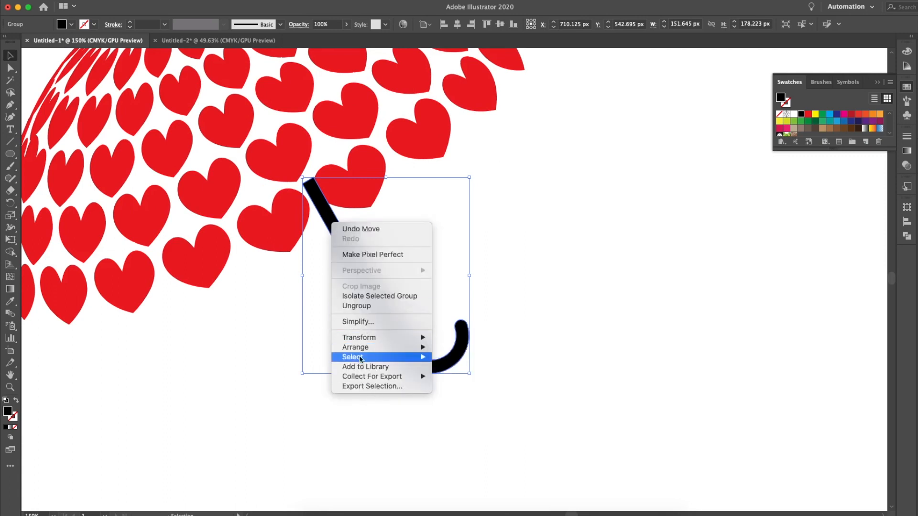
mouse_move(368, 350)
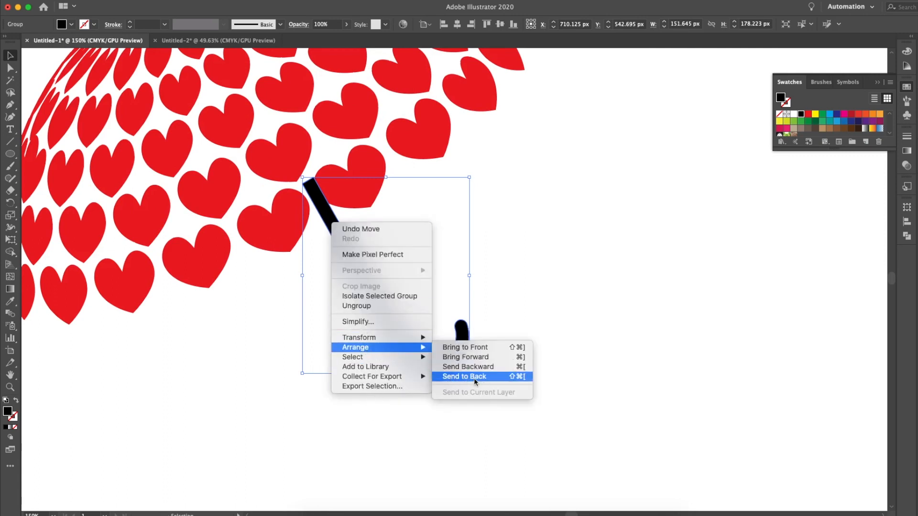
click(486, 377)
click(314, 277)
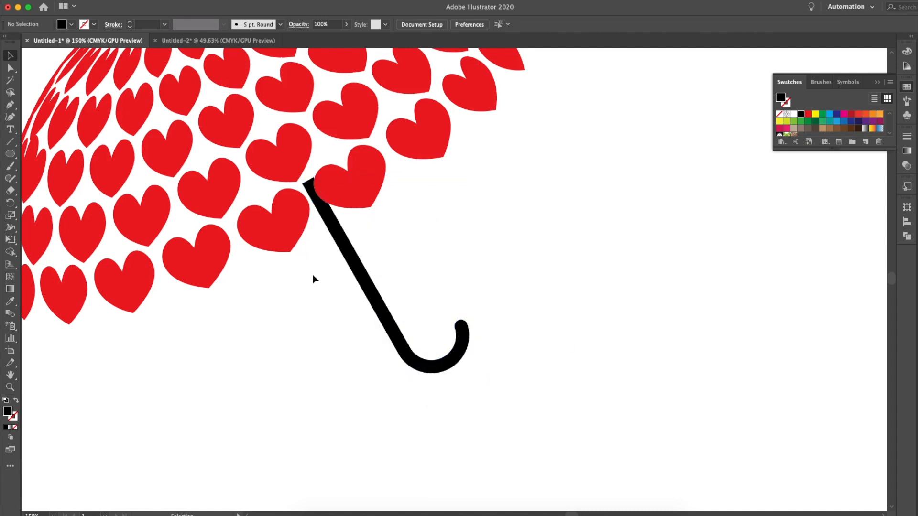
drag(366, 275, 371, 289)
click(449, 258)
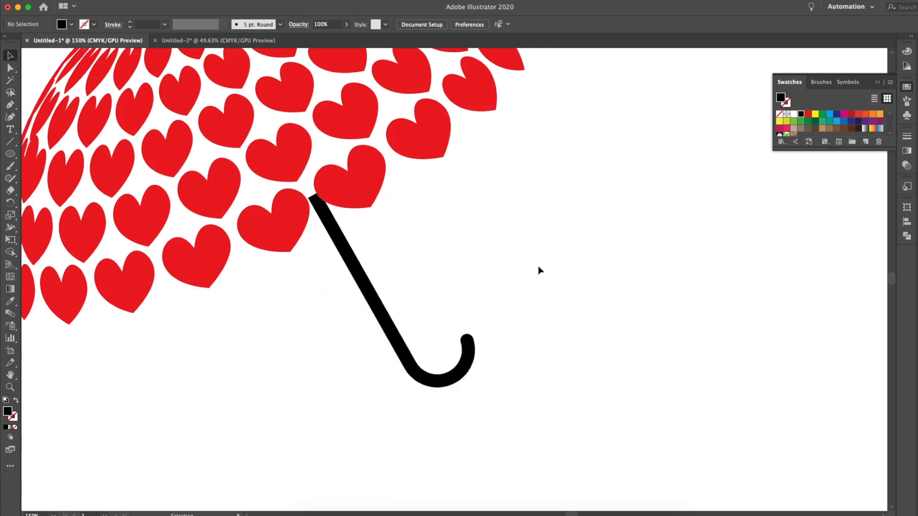
Draw a black 1200 × 1200 px rectangle covering the whole artboard
scroll(537, 266, down, 4)
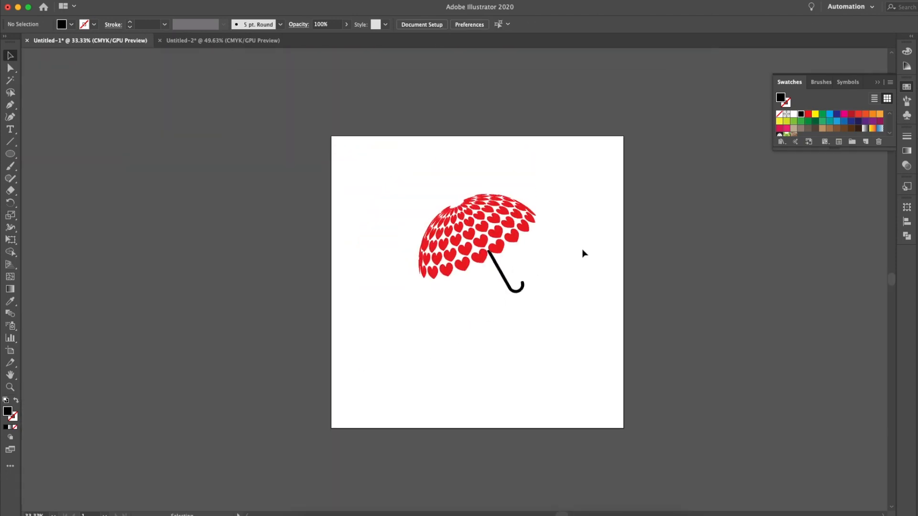
drag(11, 154, 96, 153)
drag(333, 137, 624, 427)
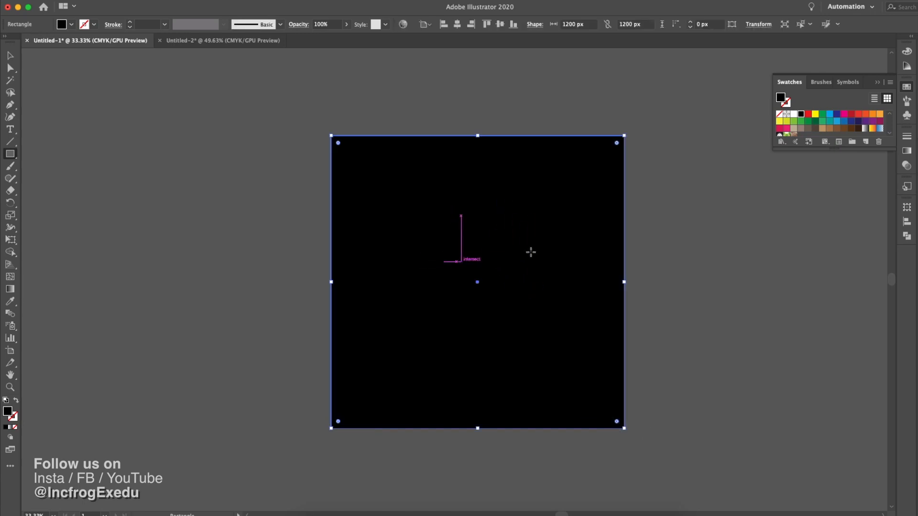
Send the black background rectangle to the back, behind the umbrella's canopy and handle
click(10, 55)
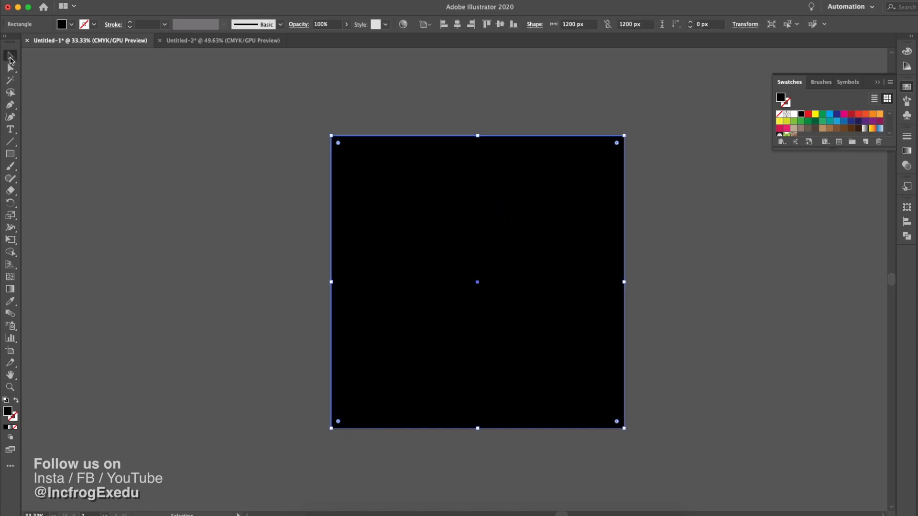
right_click(553, 200)
mouse_move(575, 363)
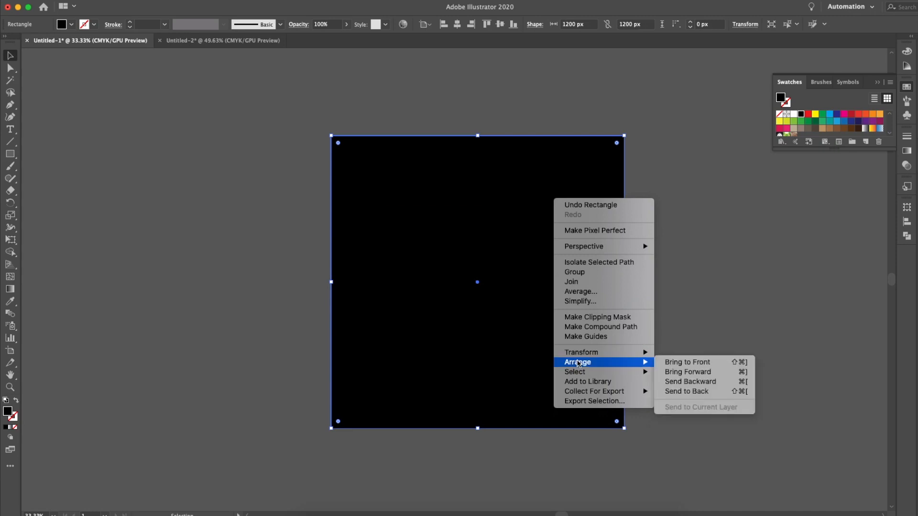
click(696, 393)
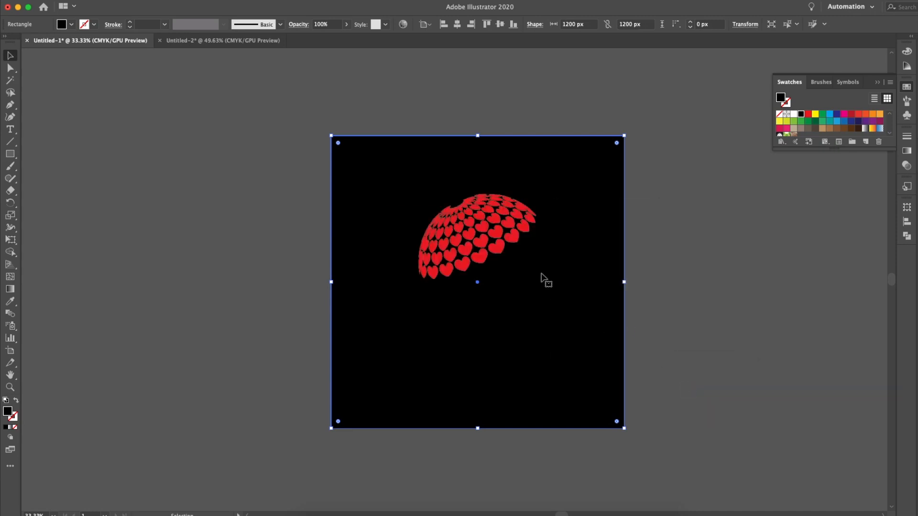
Sample the hearts' red for the background rectangle and adjust the fill to C 0, M 87, Y 82, K 47
key(i)
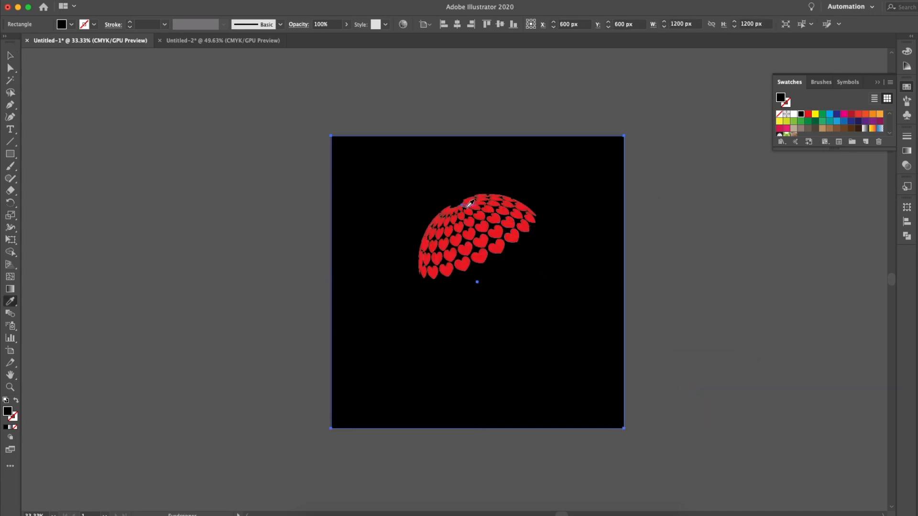
click(478, 204)
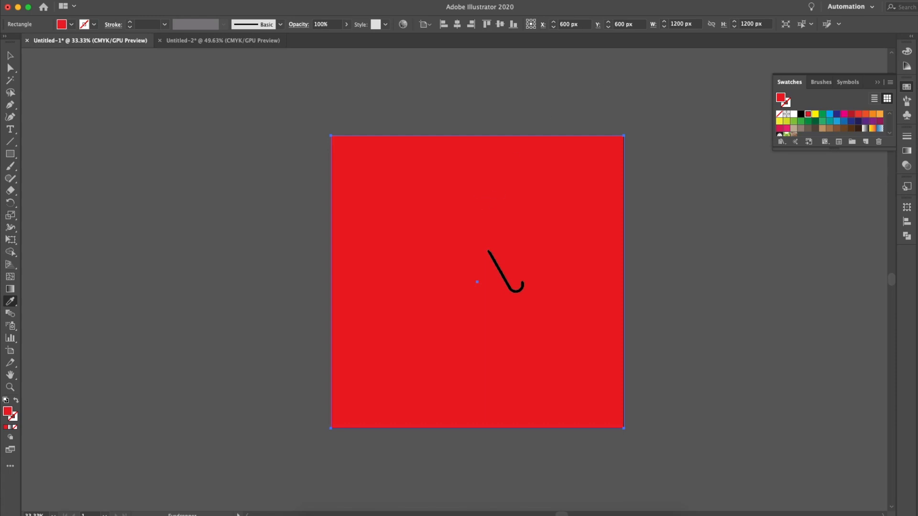
click(905, 52)
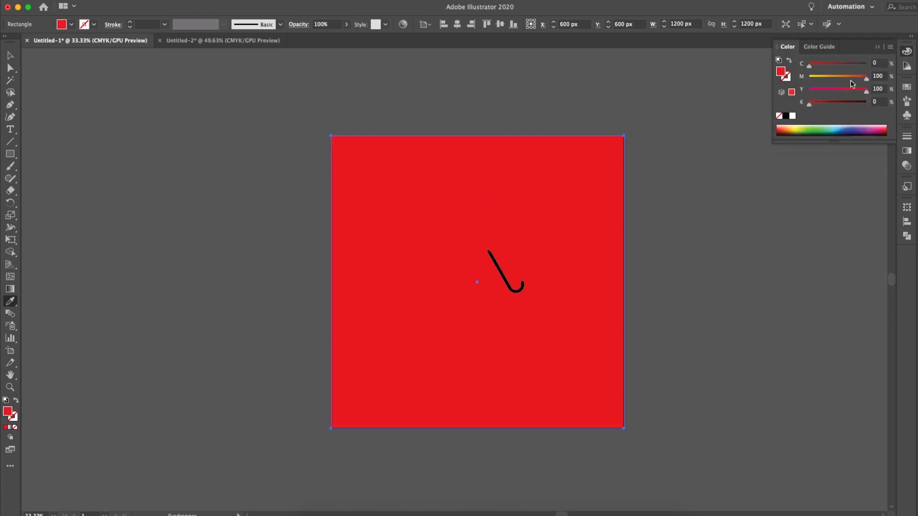
click(792, 93)
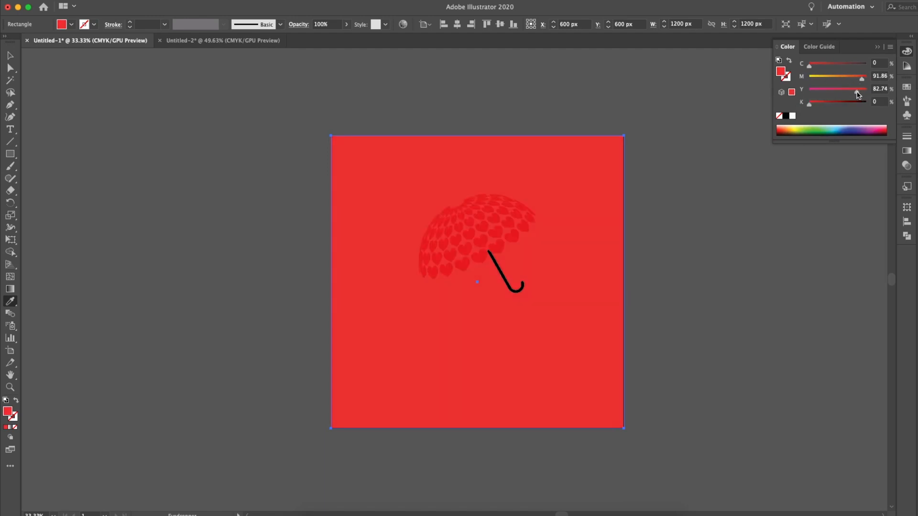
drag(850, 94, 859, 81)
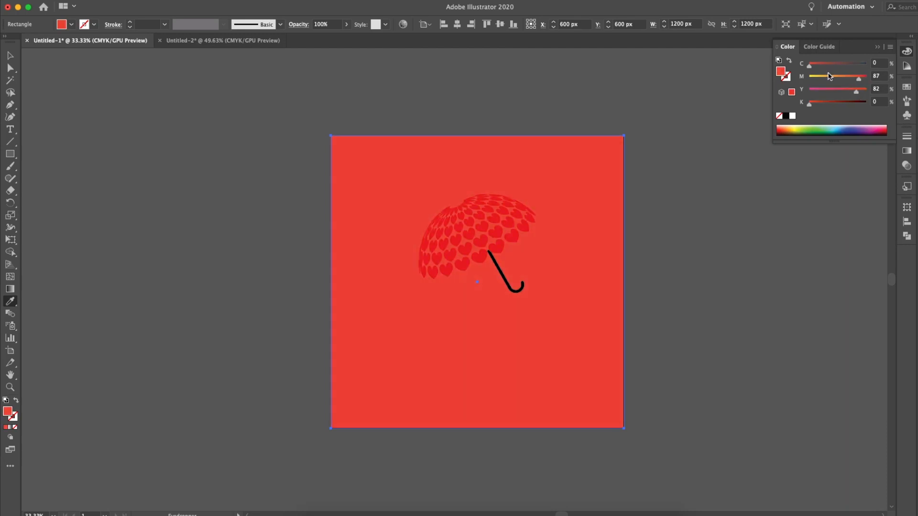
drag(810, 104, 837, 109)
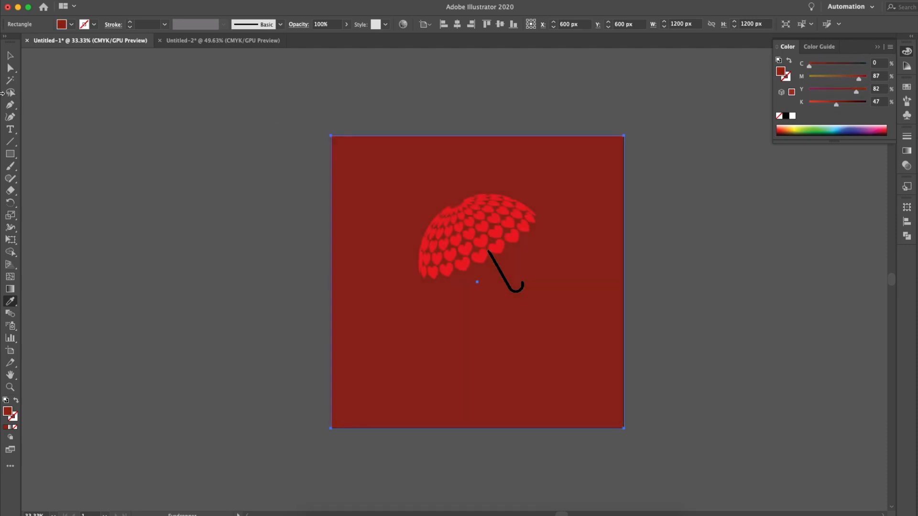
click(10, 56)
click(84, 104)
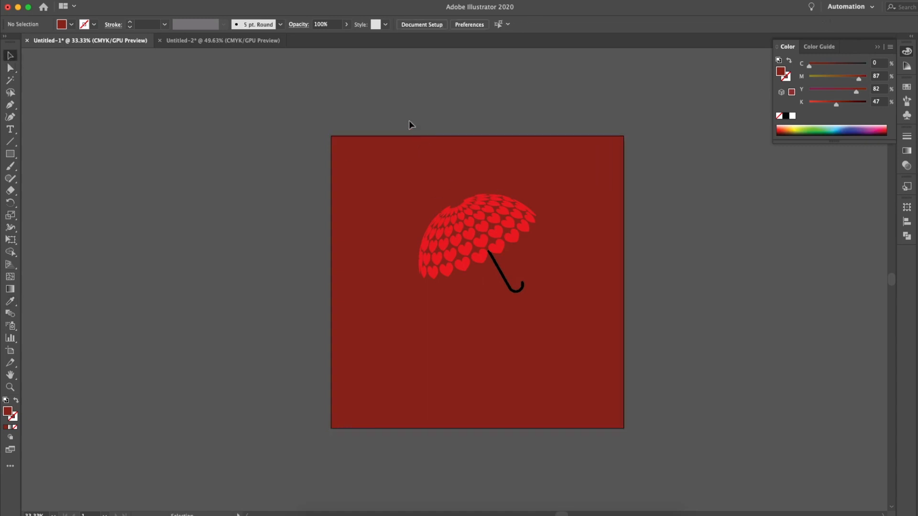
Move the canopy and handle together to near the artboard's centre and rotate them slightly counterclockwise
drag(409, 124, 571, 362)
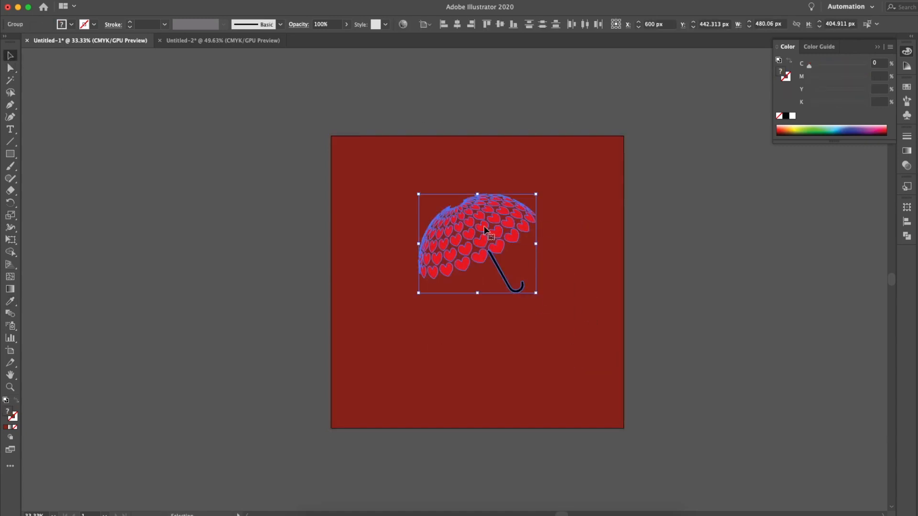
drag(478, 232, 471, 273)
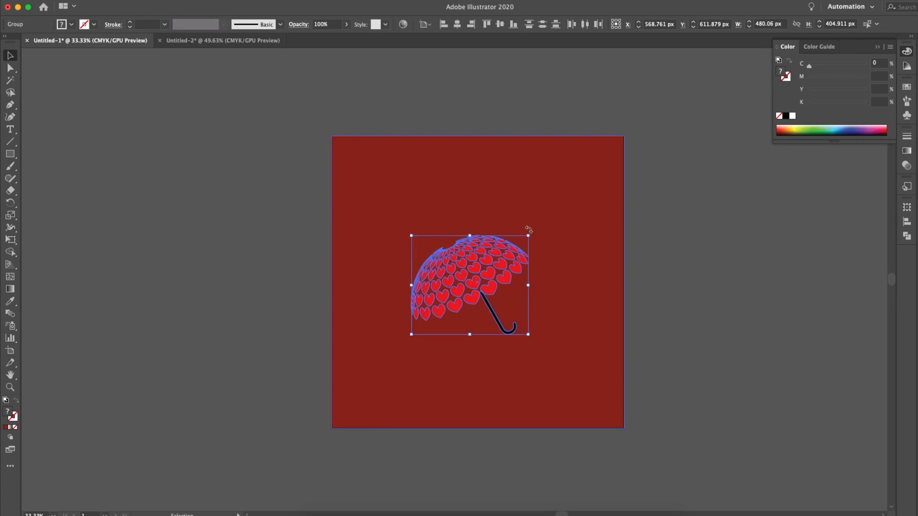
drag(524, 230, 524, 228)
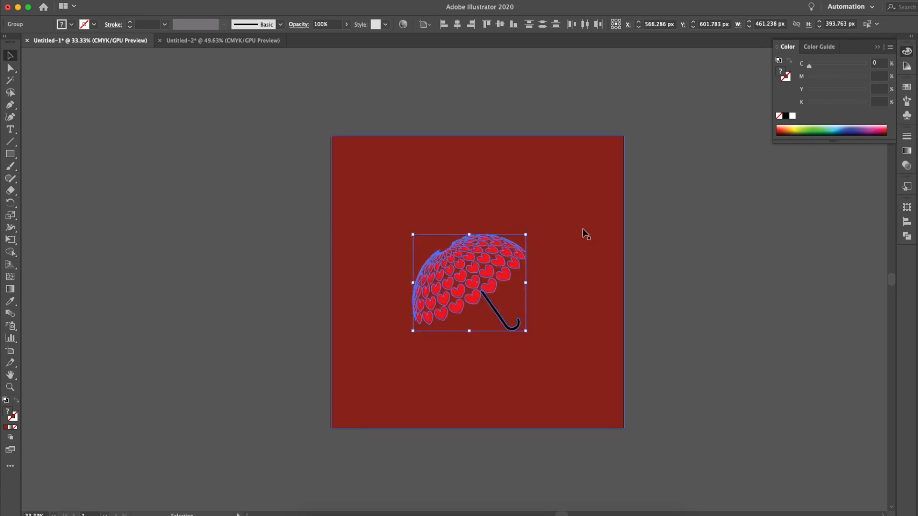
Delete the leftover unfilled circle path beside the artboard
click(677, 236)
click(682, 242)
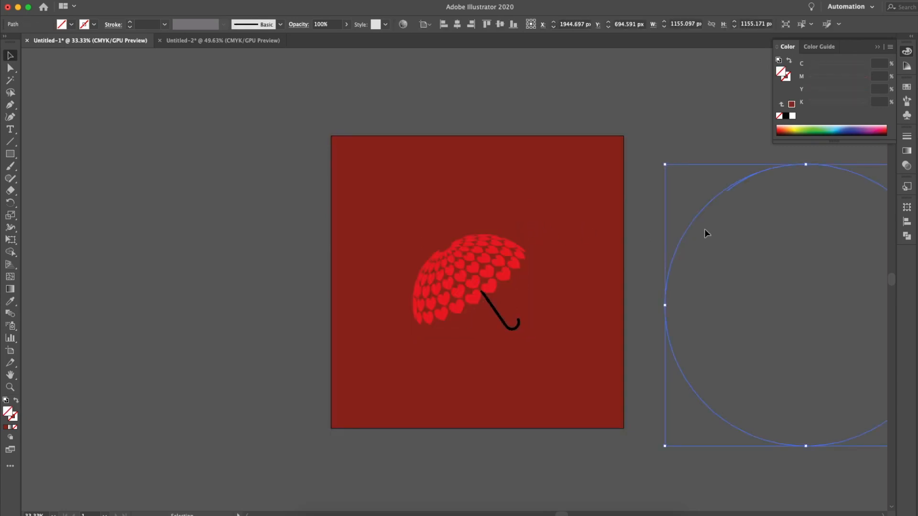
key(Delete)
Draw a flat ellipse about 386 × 38 px below the umbrella and move it up to the handle's hook
scroll(415, 182, down, 1)
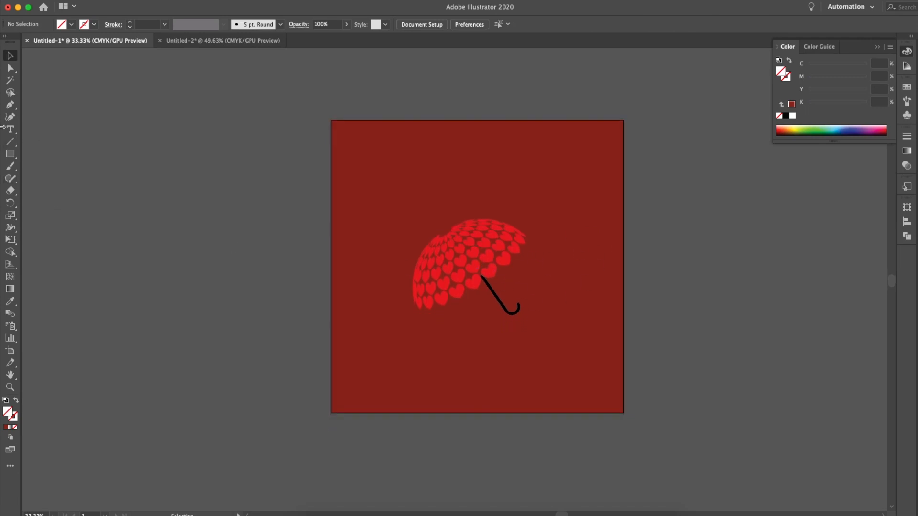
drag(10, 154, 43, 178)
drag(426, 320, 521, 329)
drag(438, 314, 437, 314)
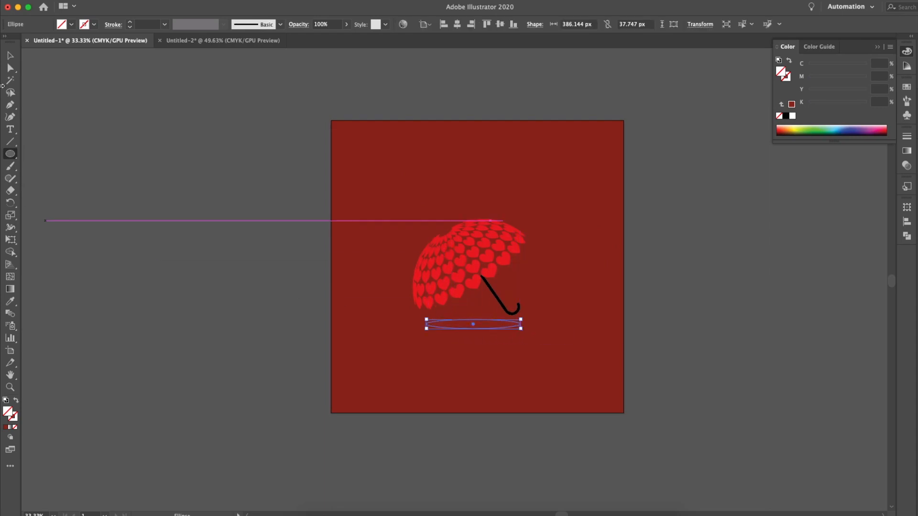
key(v)
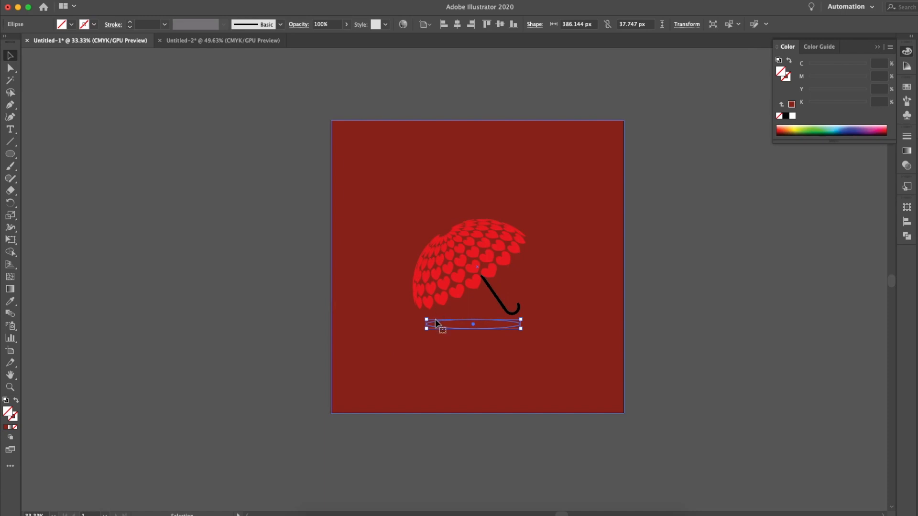
drag(436, 323, 430, 311)
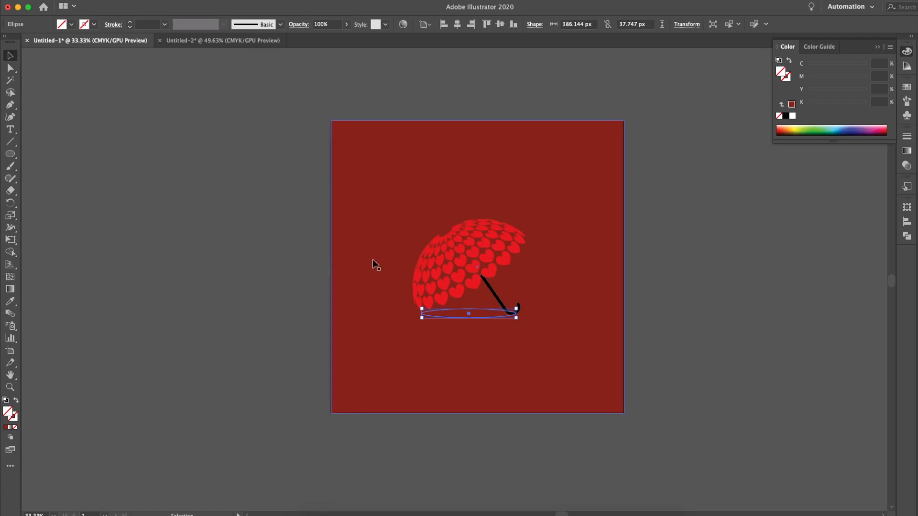
Fill the ellipse with the background's dark red and darken it to K 71
key(i)
click(429, 156)
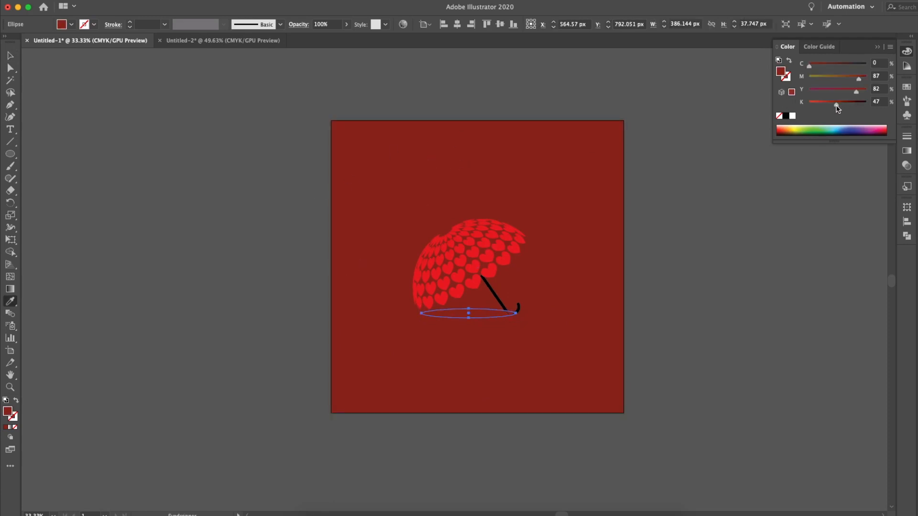
drag(838, 109, 852, 108)
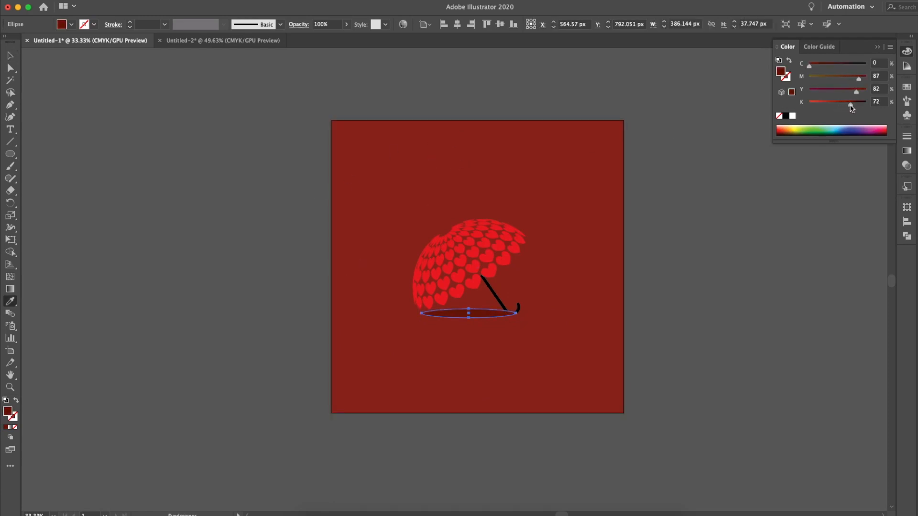
click(10, 56)
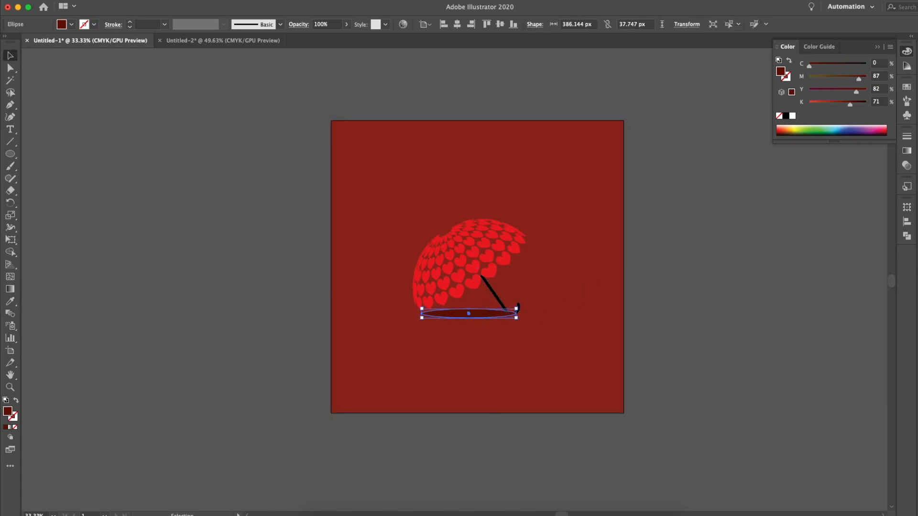
Apply a Gaussian Blur with a radius of about 60 pixels to the ellipse as a soft shadow
click(209, 1)
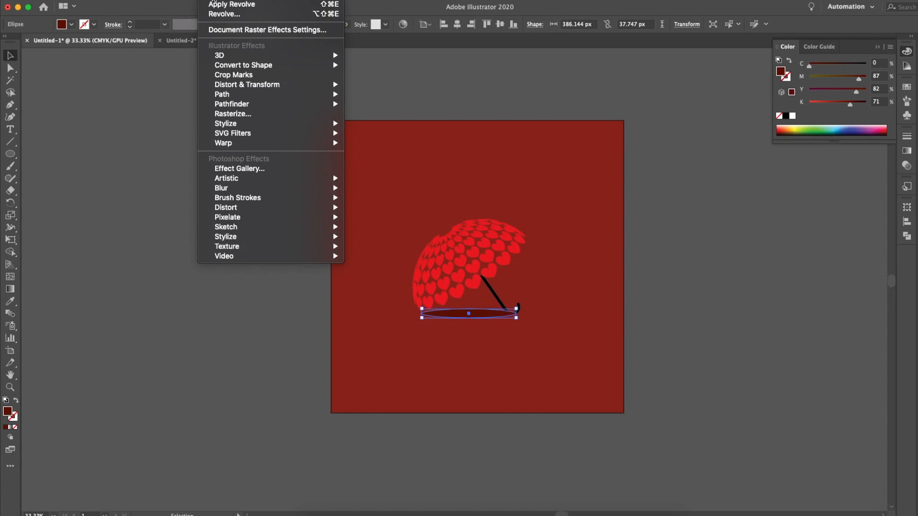
mouse_move(234, 189)
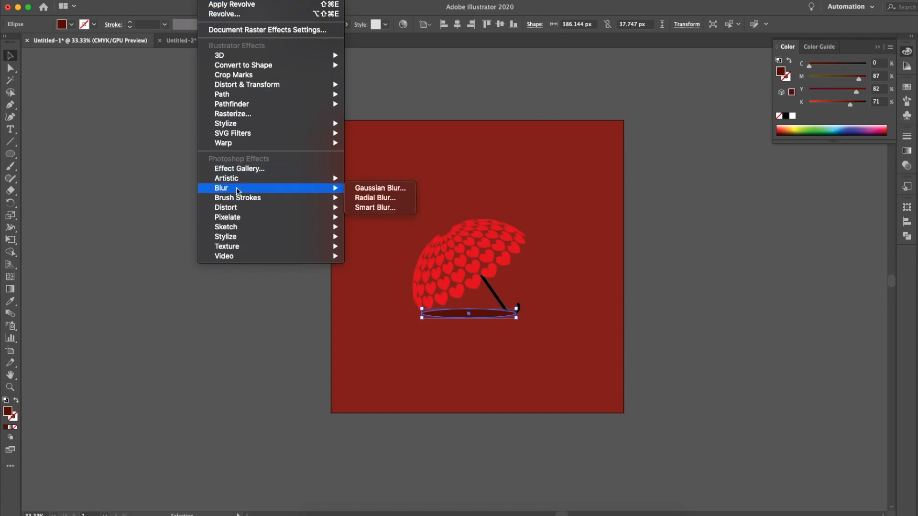
click(384, 190)
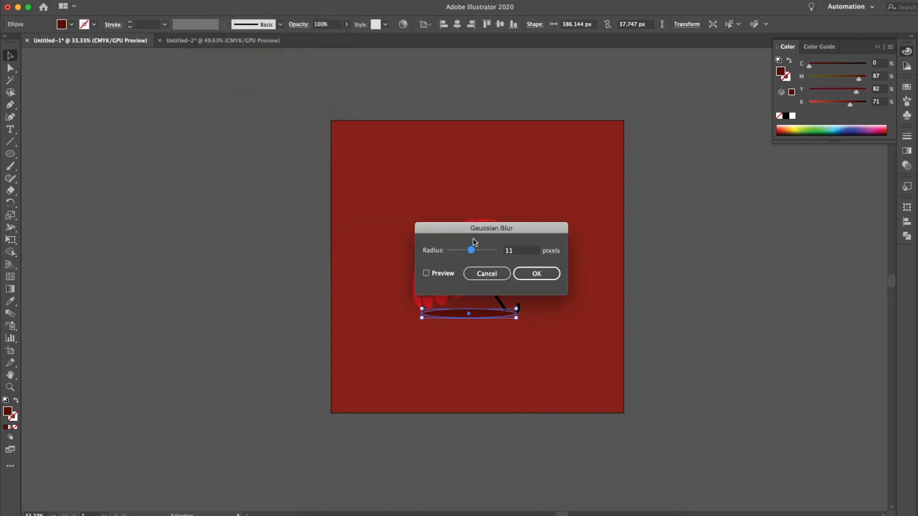
drag(474, 230, 617, 245)
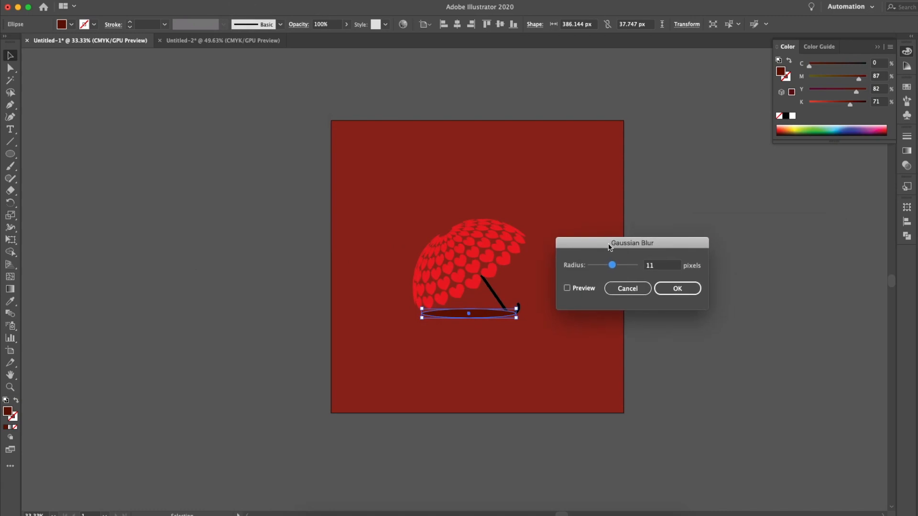
click(570, 288)
drag(614, 265, 629, 269)
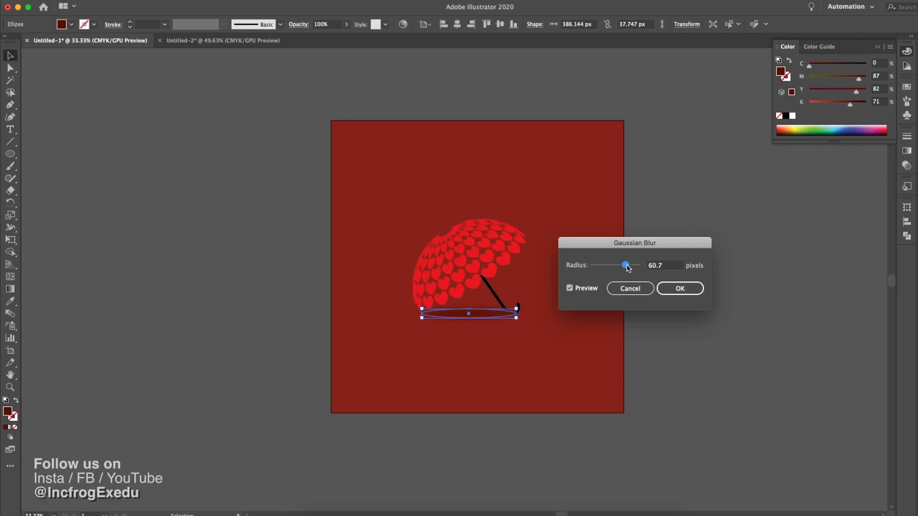
click(679, 288)
click(681, 351)
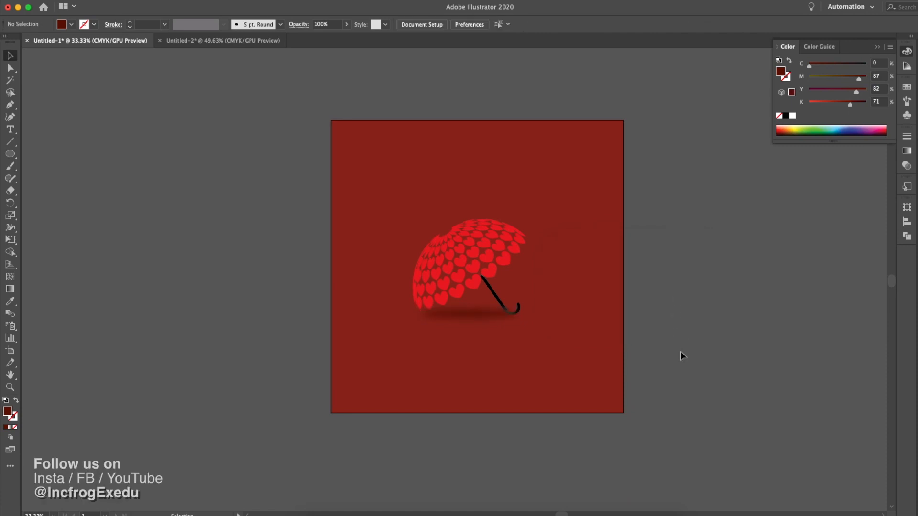
Send the blurred shadow ellipse one level backward
right_click(480, 315)
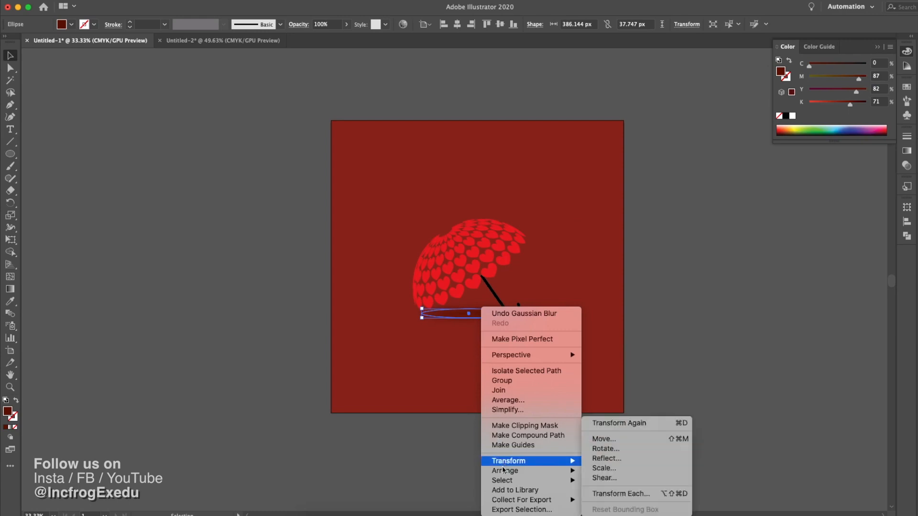
mouse_move(505, 470)
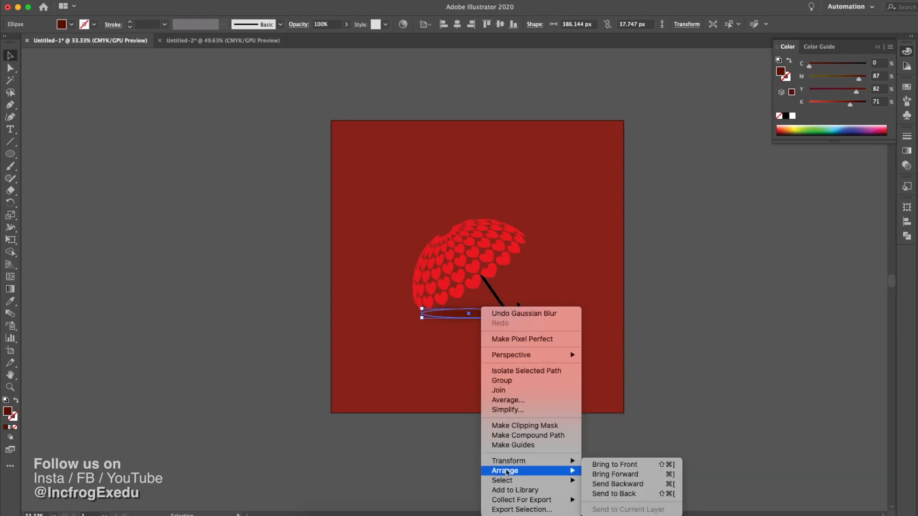
click(618, 484)
click(678, 325)
Bring the canopy and handle to the front and group them as one umbrella
click(490, 287)
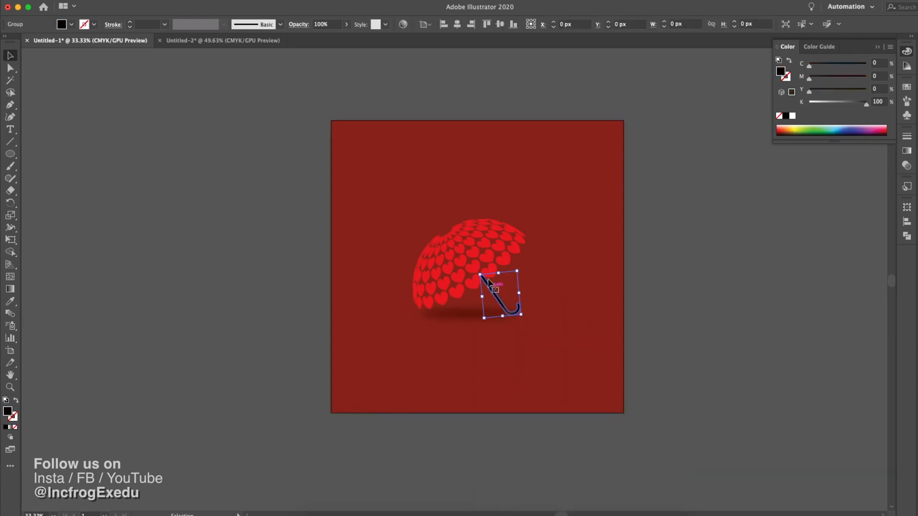
shift+click(465, 268)
right_click(467, 268)
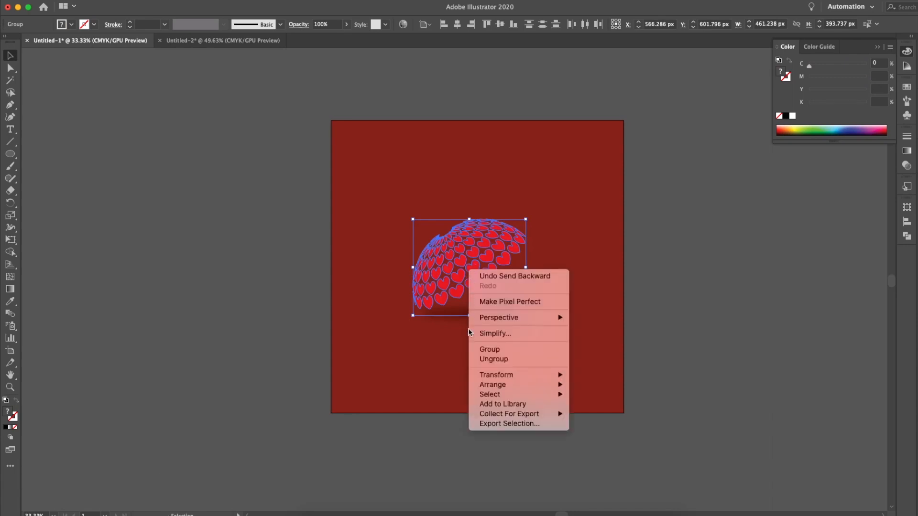
mouse_move(487, 380)
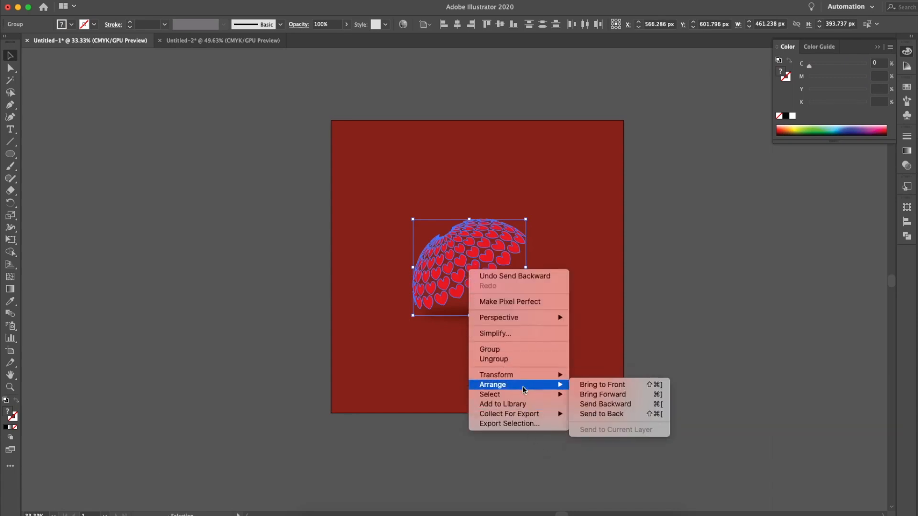
click(586, 384)
right_click(473, 271)
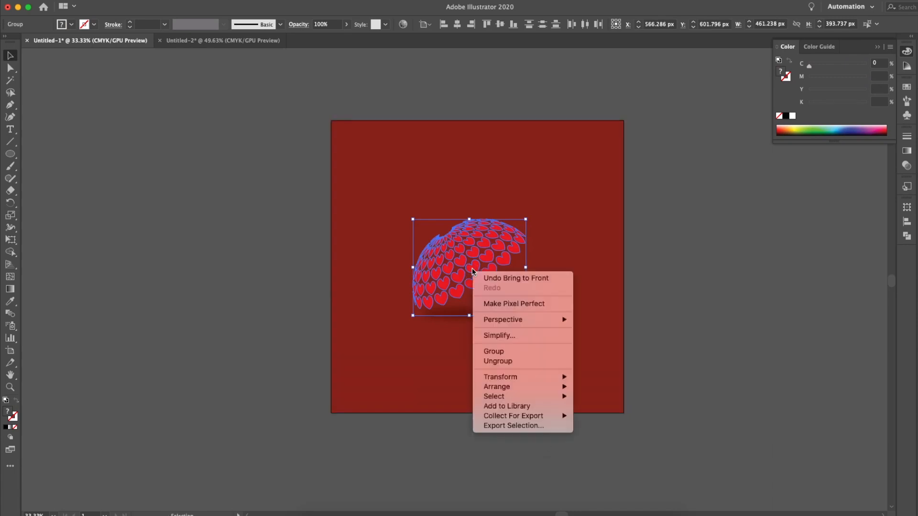
click(504, 353)
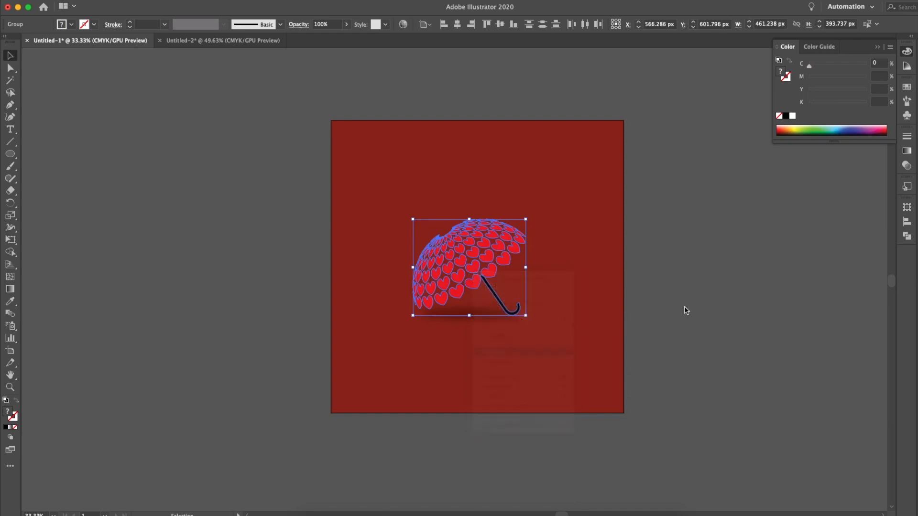
click(684, 309)
click(495, 300)
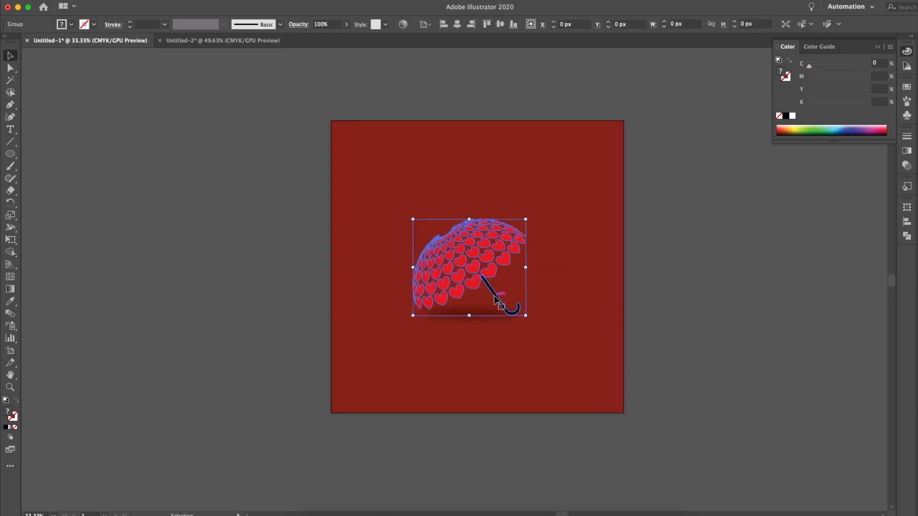
Isolate the black handle inside the umbrella group and nudge it slightly down and to the left against the canopy
double_click(497, 298)
click(495, 297)
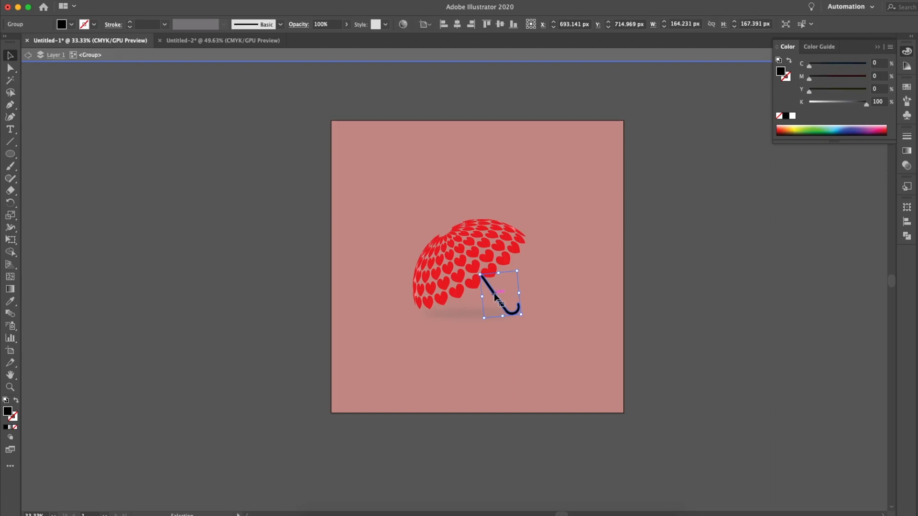
double_click(495, 298)
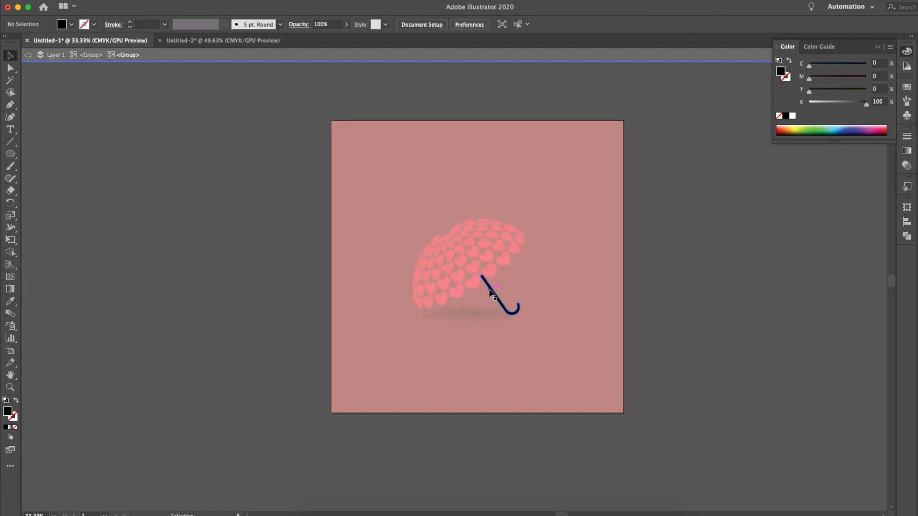
drag(488, 290, 486, 291)
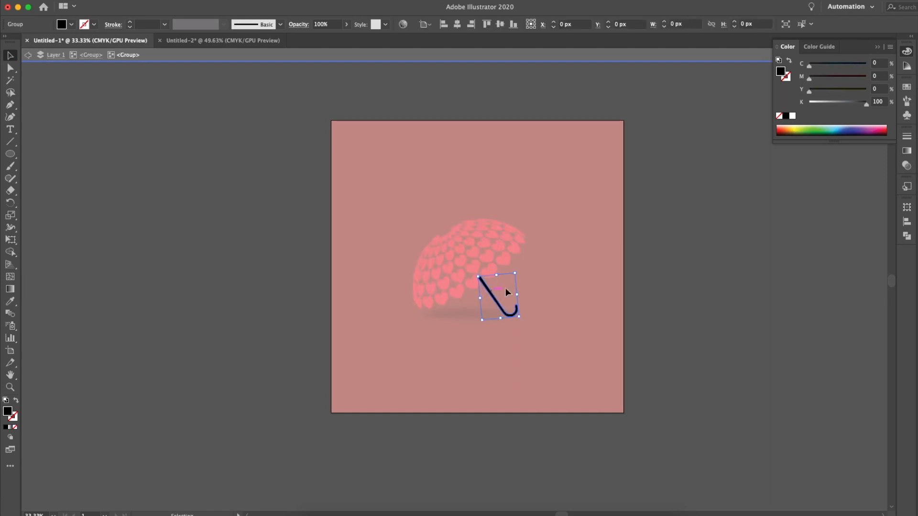
double_click(646, 281)
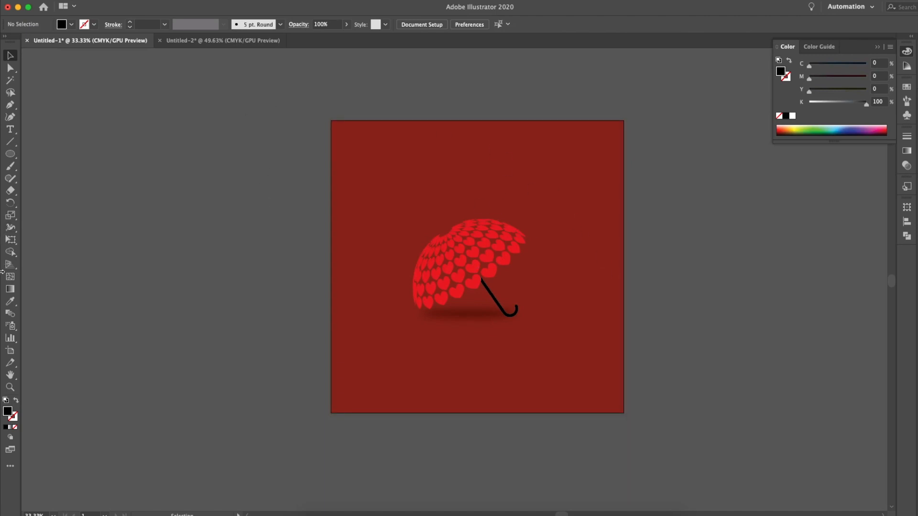
Add a gradient mesh point to the background square just beneath the canopy near the handle, and lighten it to K 36
click(400, 212)
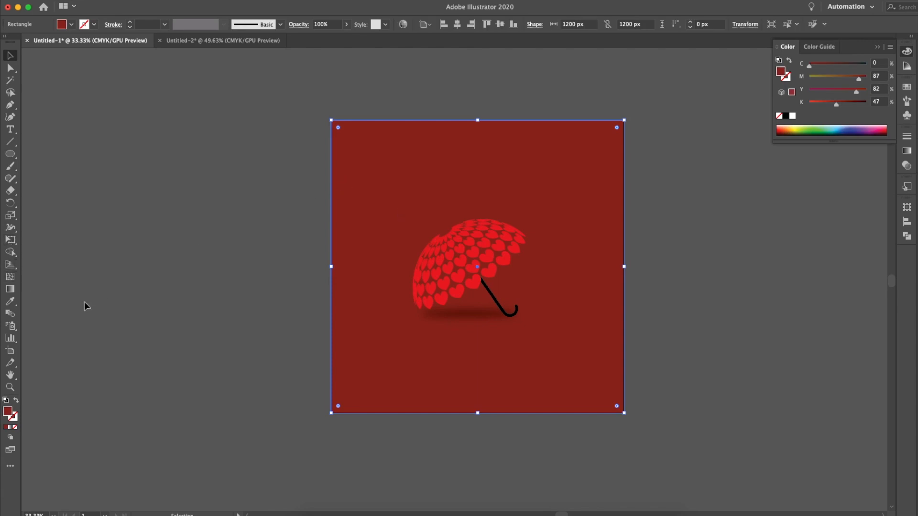
click(10, 277)
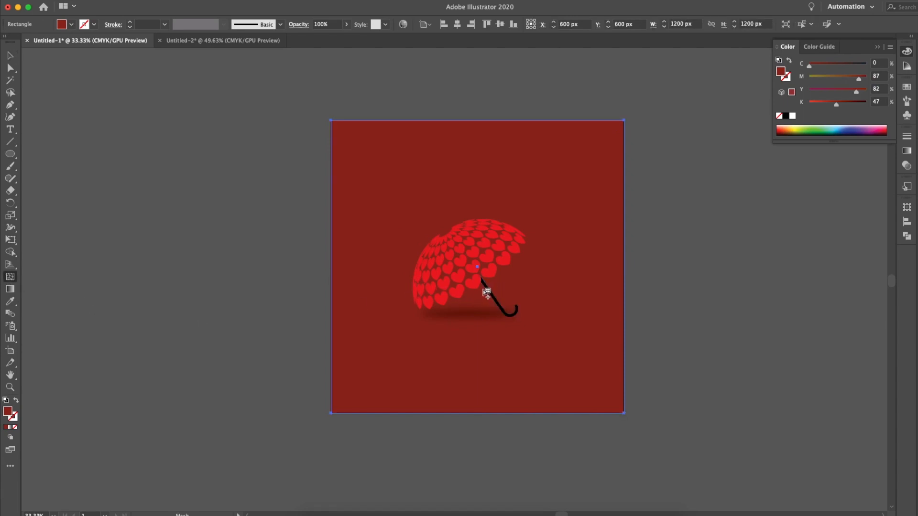
click(483, 290)
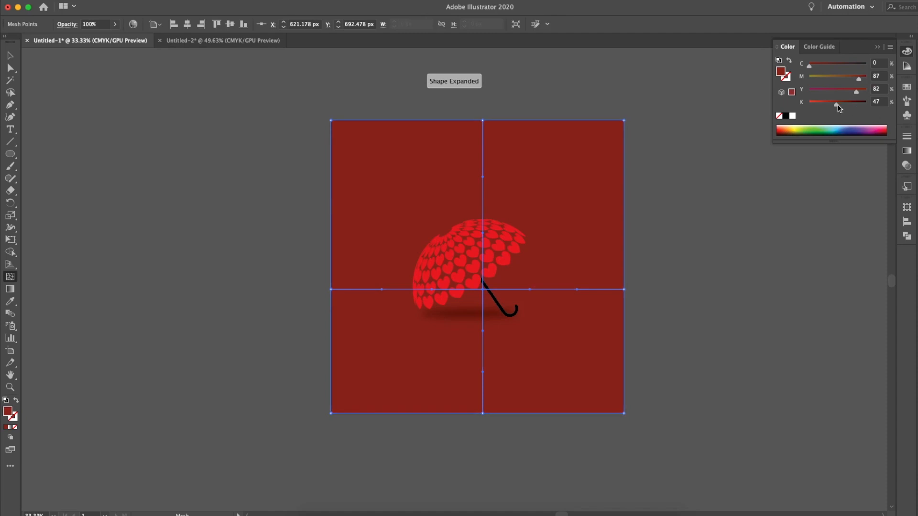
drag(840, 108, 833, 108)
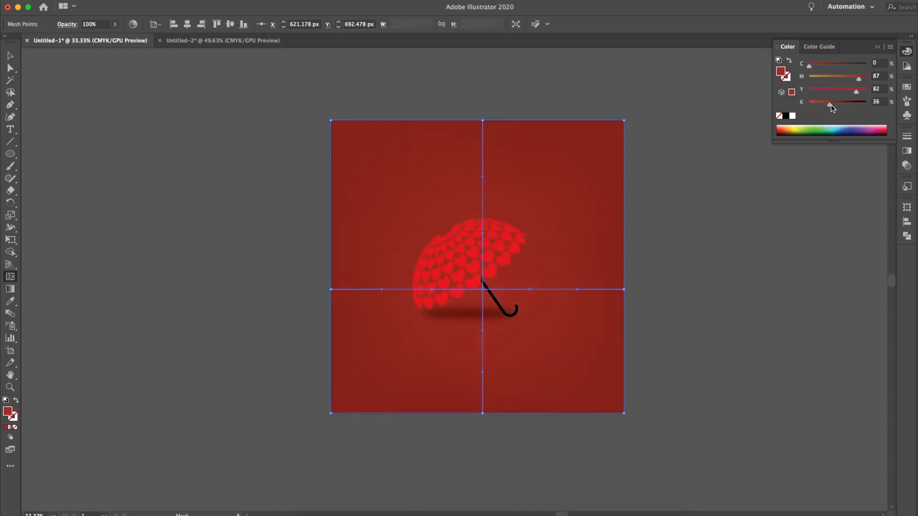
click(10, 55)
click(103, 126)
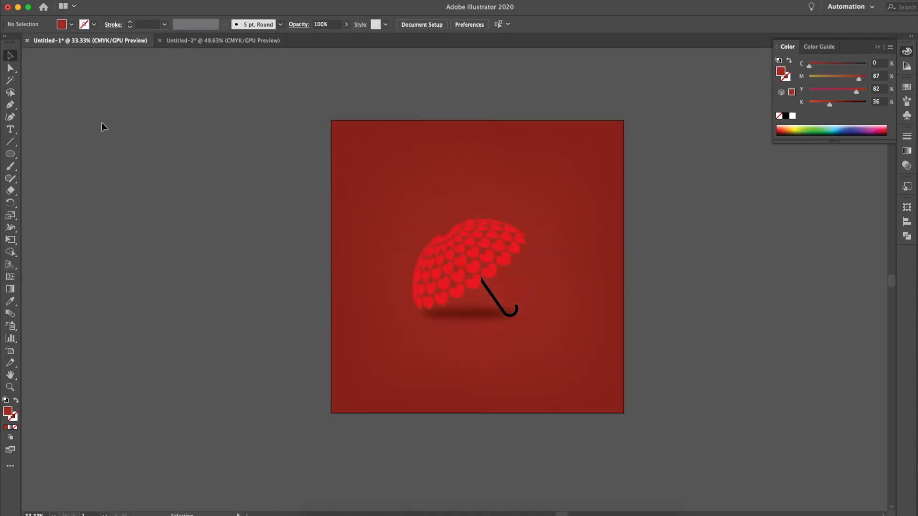